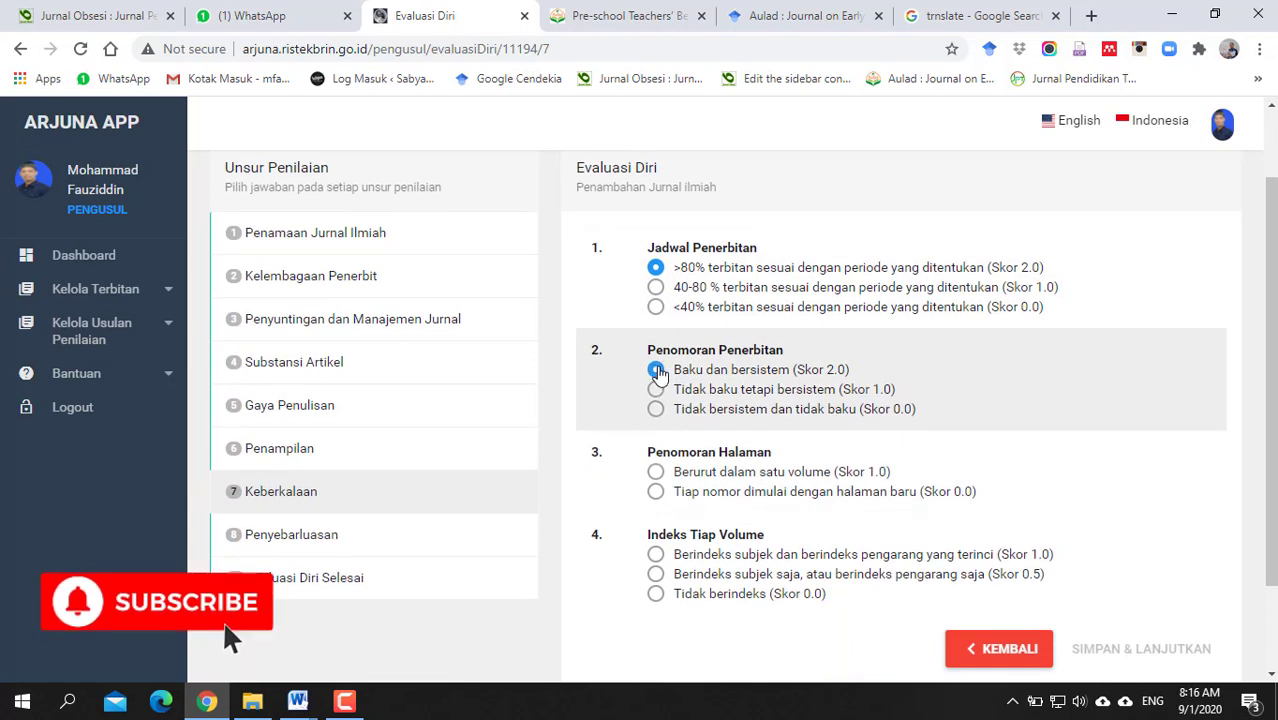
Step: Rate Indeks Tiap Volume as detailed subject and author indexes (Skor 1.0), completing and saving the Keberkalaan section
left_click(655, 554)
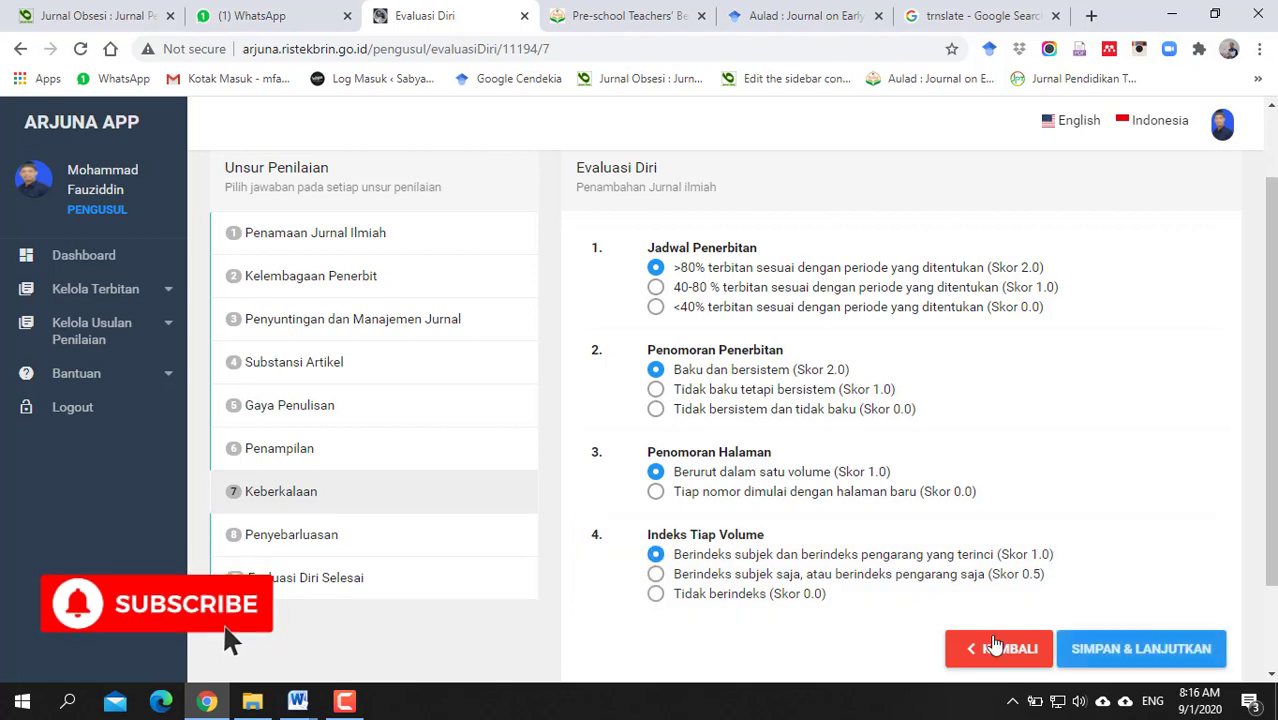
left_click(1095, 650)
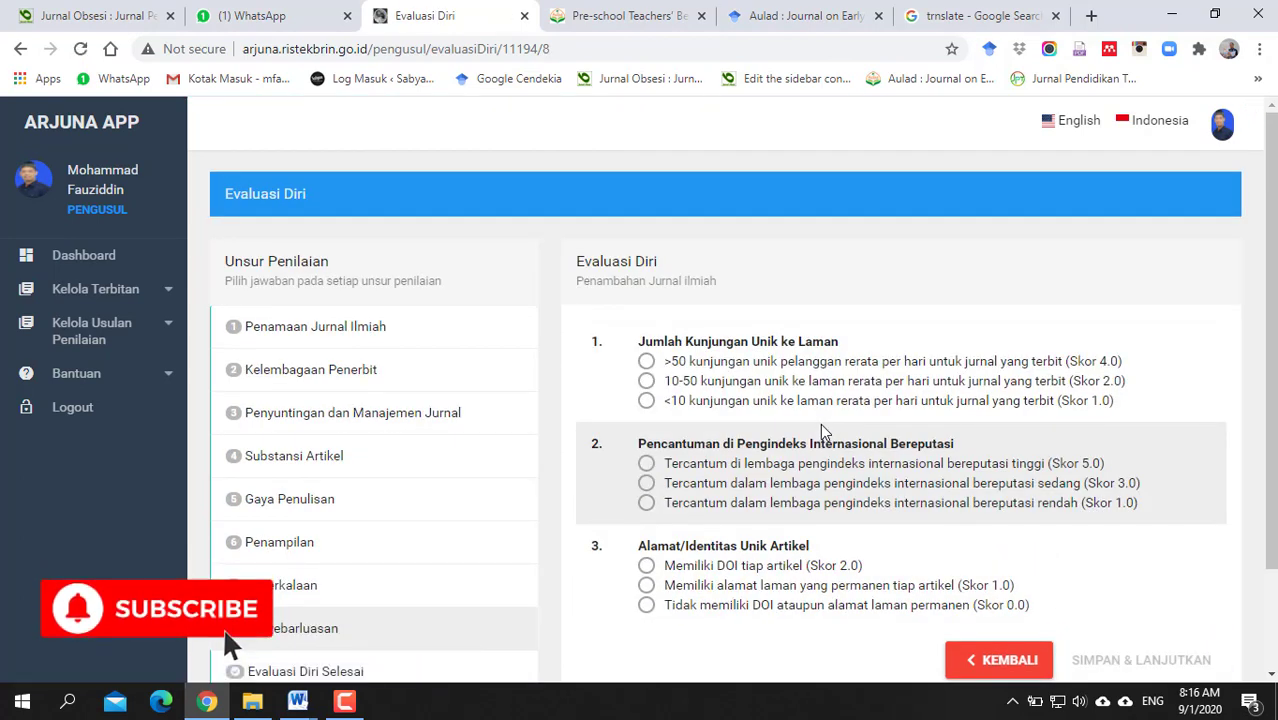
Step: Check the Aulad journal's StatCounter visitor statistics and rate Jumlah Kunjungan Unik ke Laman as 10-50 visits per day (Skor 2.0)
scroll(821, 423, "down", 1)
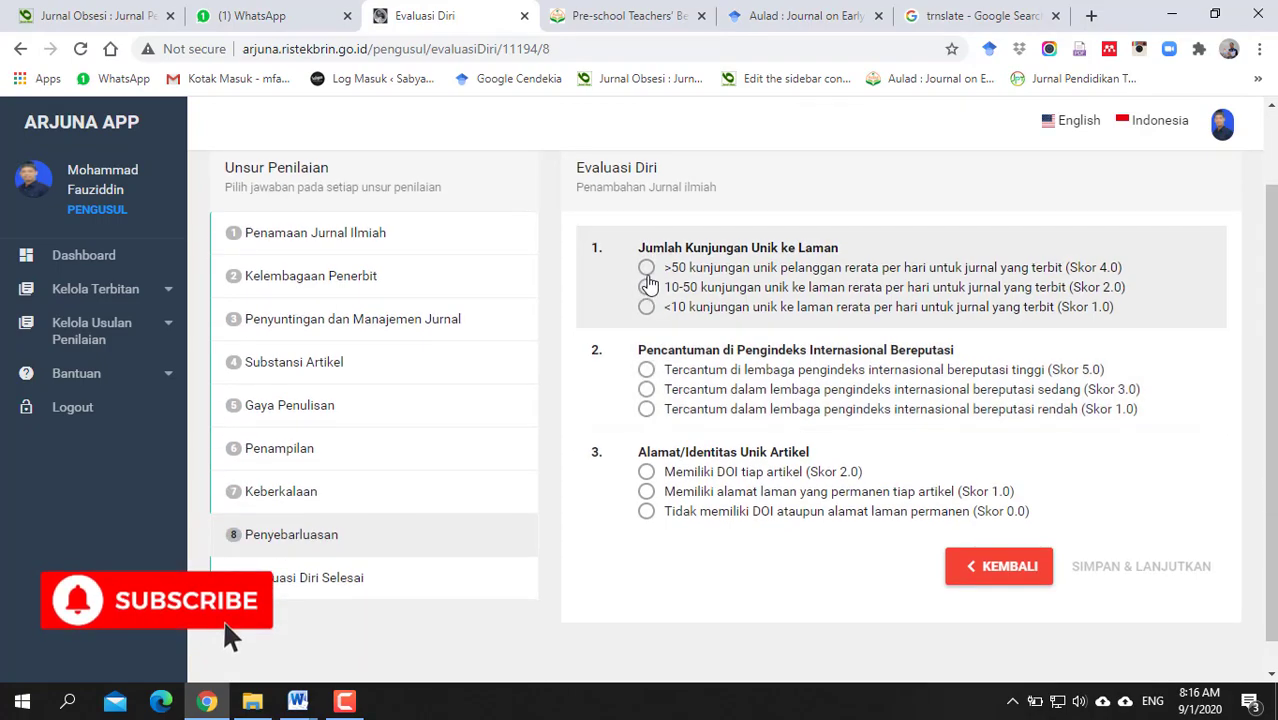
left_click(648, 12)
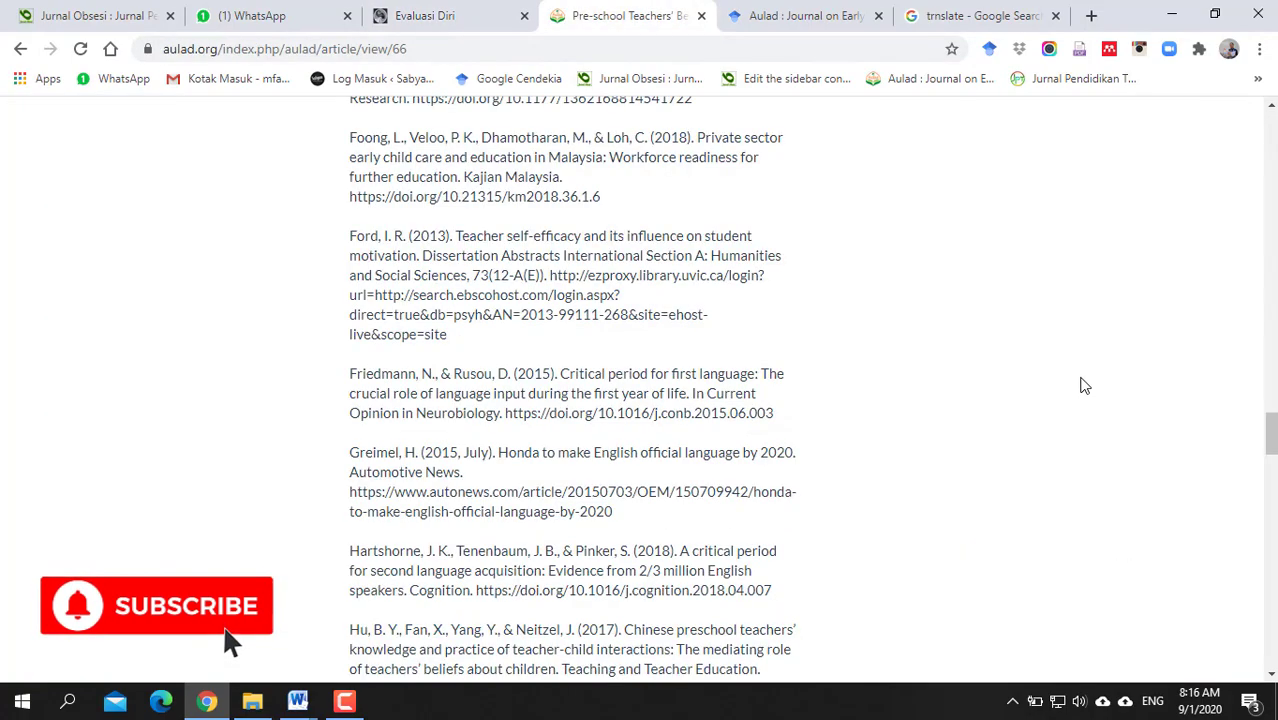
scroll(1085, 385, "up", 20)
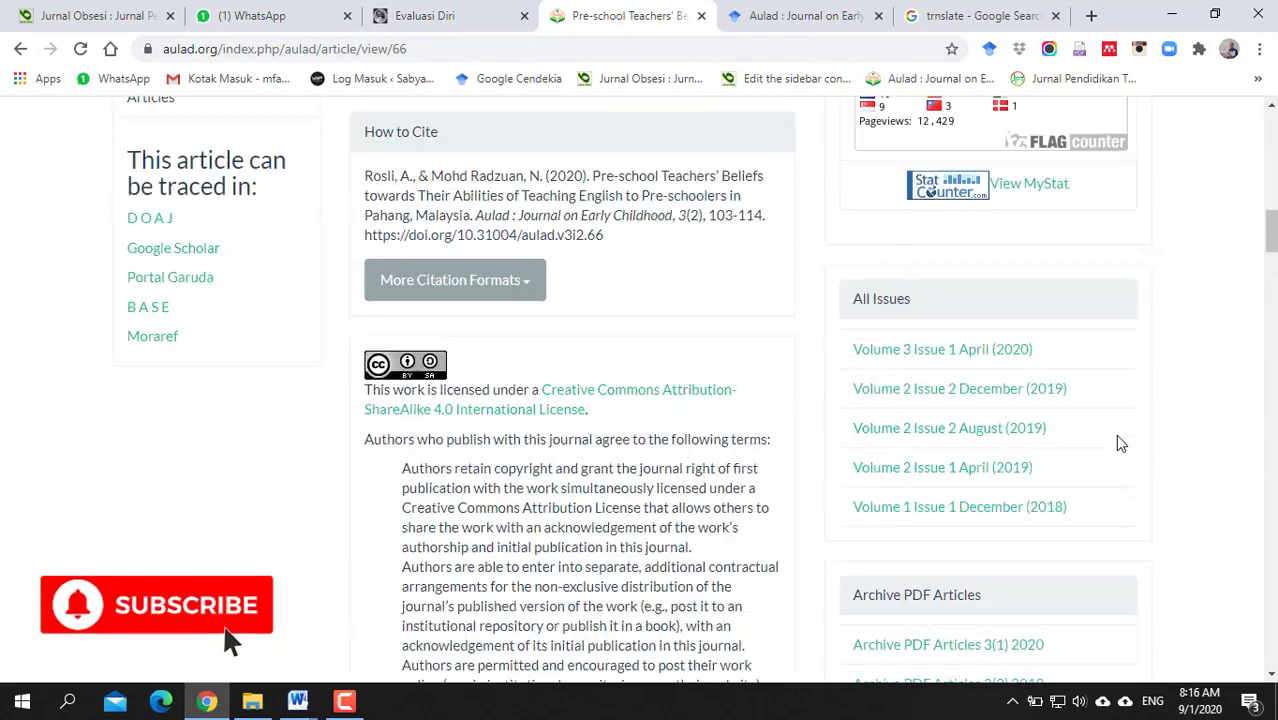
scroll(1113, 440, "up", 5)
left_click(1018, 600)
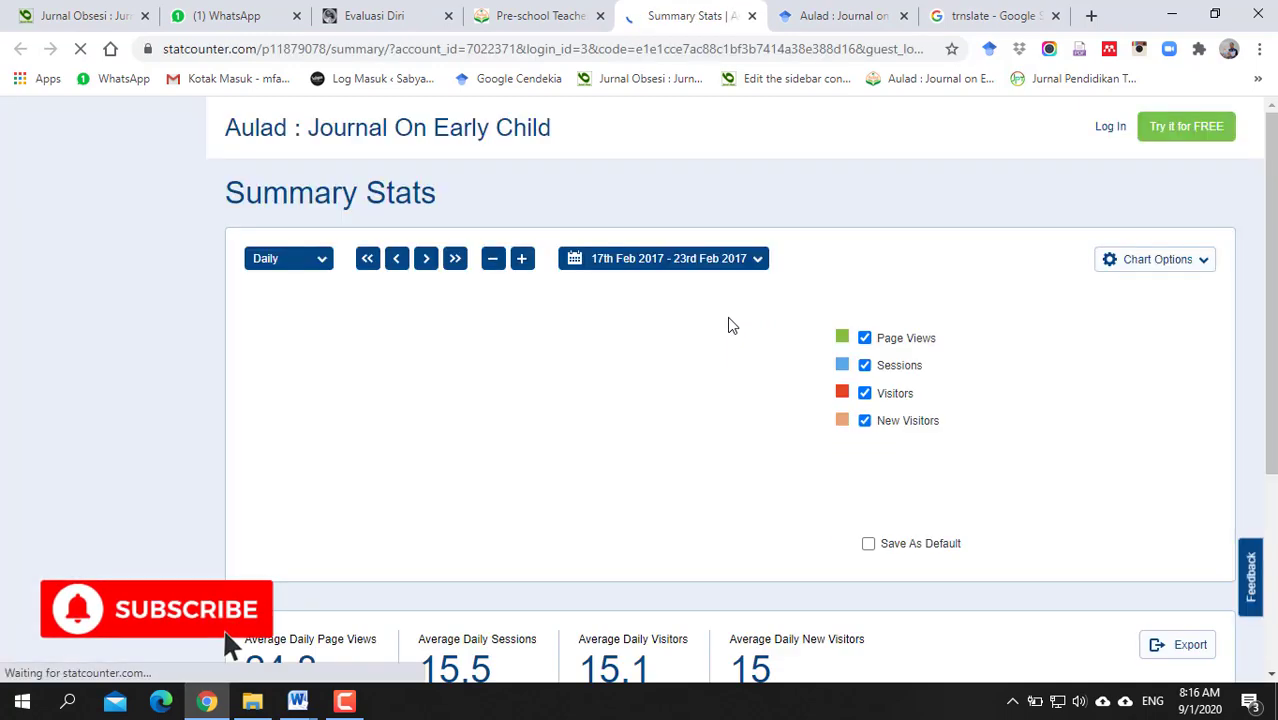
scroll(640, 400, "down", 2)
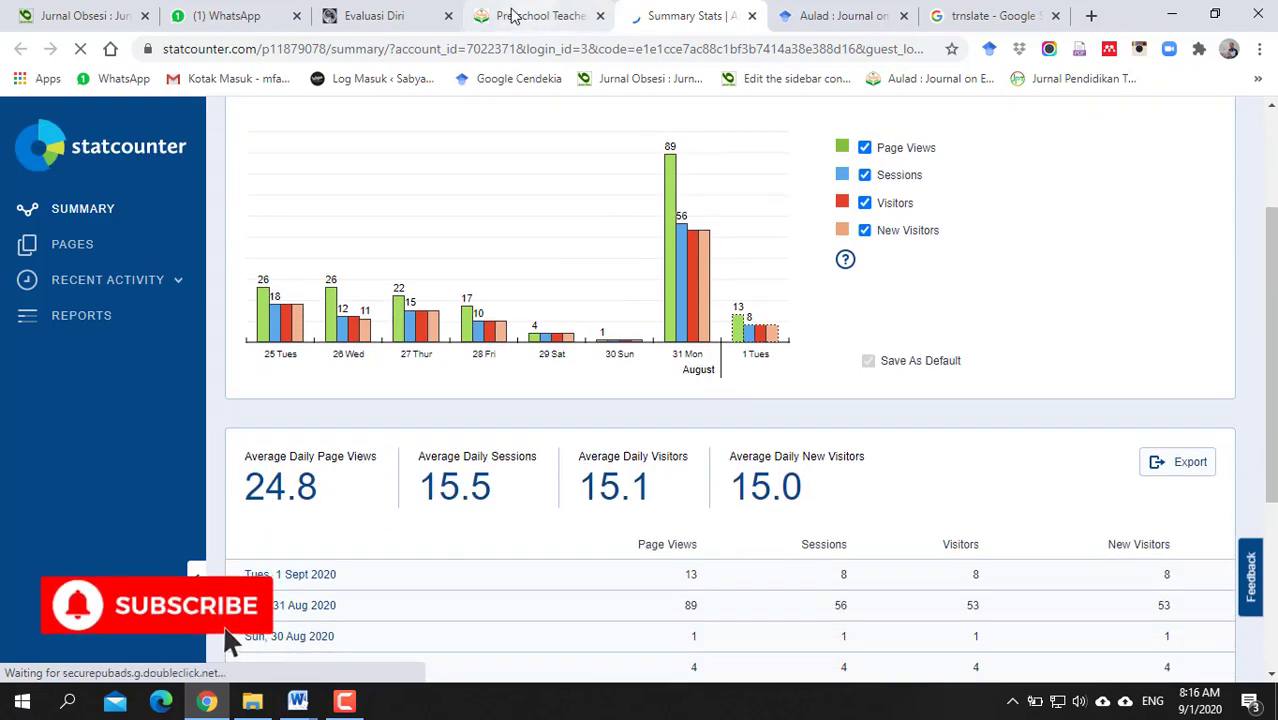
left_click(374, 16)
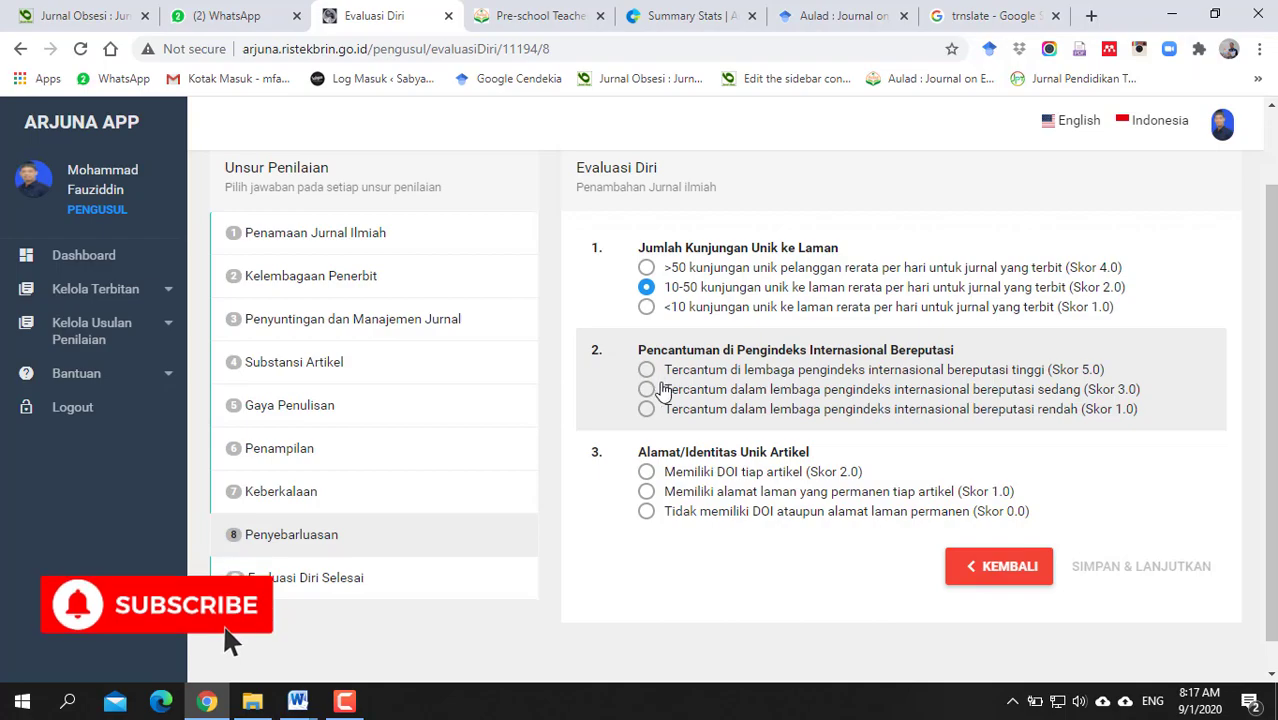
Step: View the journal's DOAJ listing and rate Pencantuman di Pengindeks Internasional Bereputasi as bereputasi sedang (Skor 3.0)
left_click(530, 16)
scroll(921, 388, "down", 2)
scroll(925, 388, "down", 13)
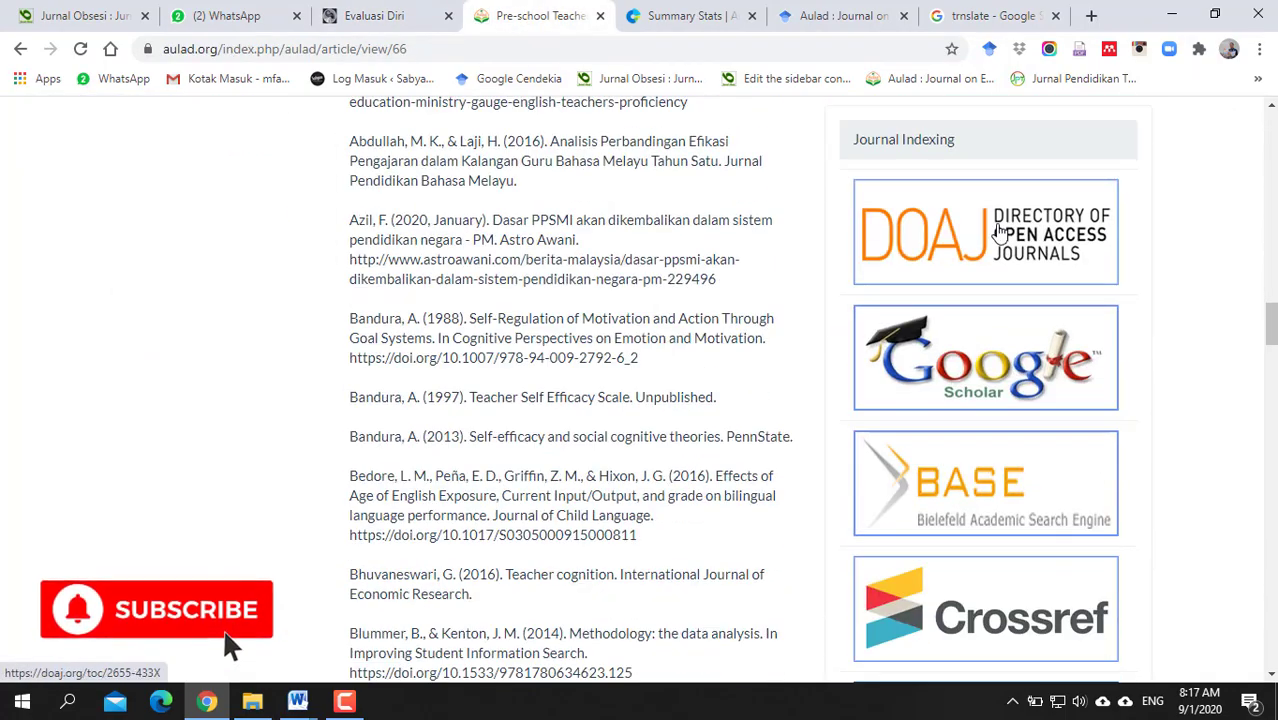
left_click(1000, 232)
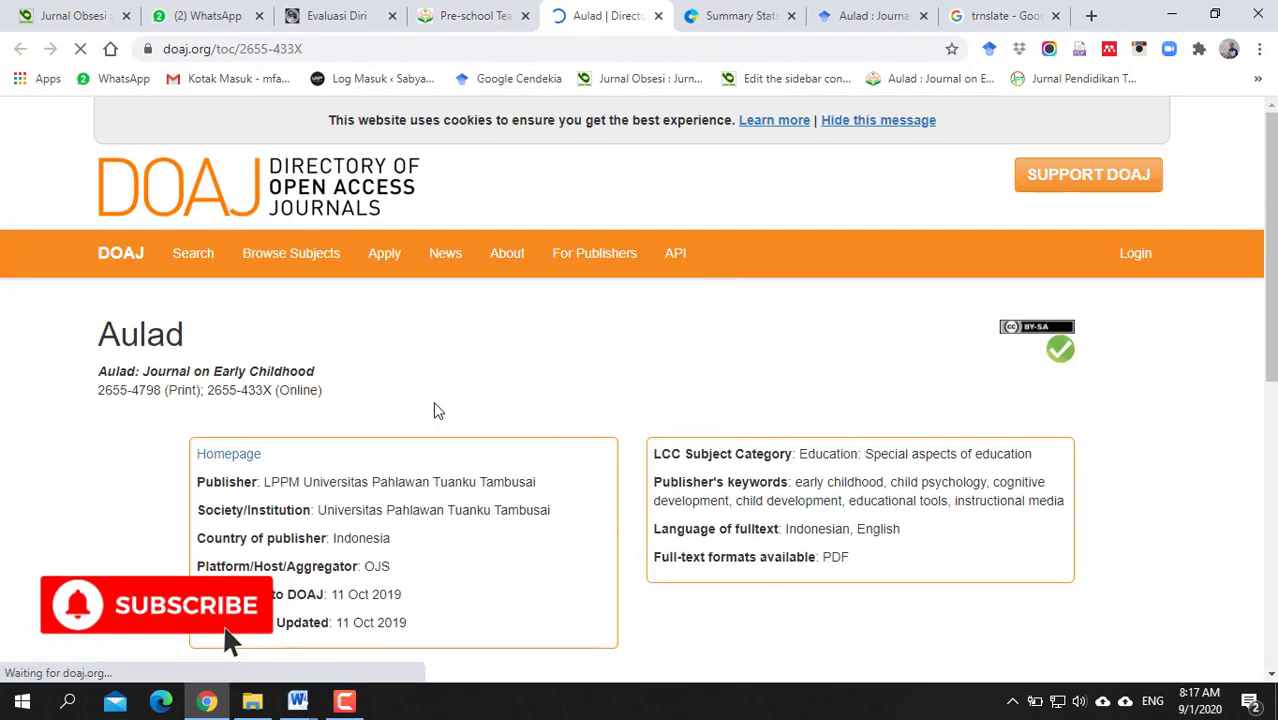
scroll(375, 453, "down", 3)
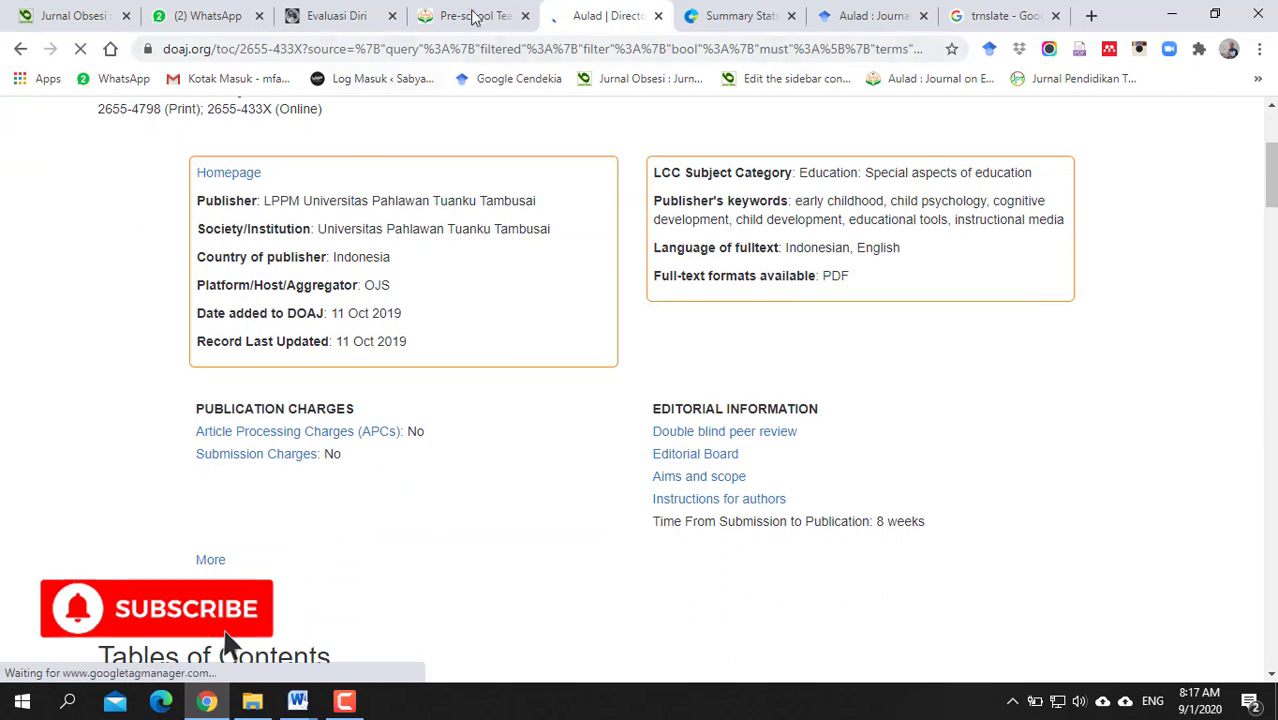
left_click(365, 17)
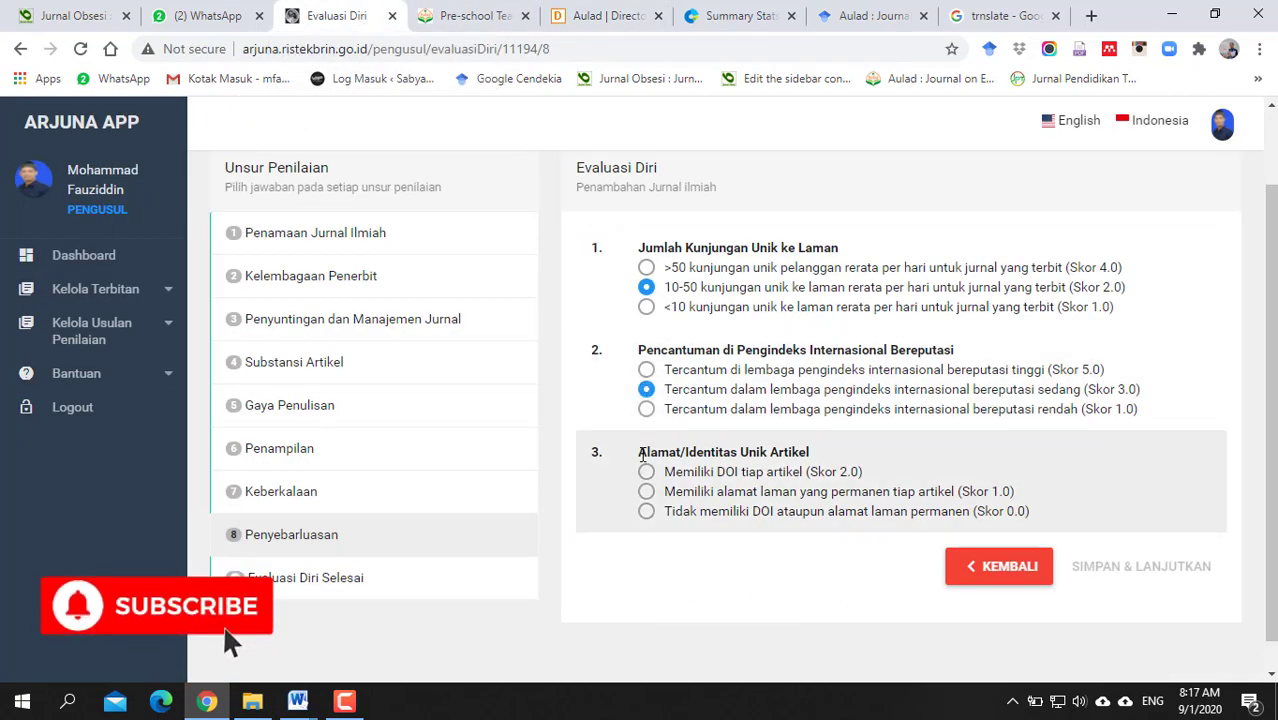
Step: Check the DOI on the Aulad article page, then answer Alamat/Identitas Unik Artikel with Memiliki DOI tiap artikel (Skor 2.0) and save
left_click(468, 16)
scroll(371, 371, "up", 20)
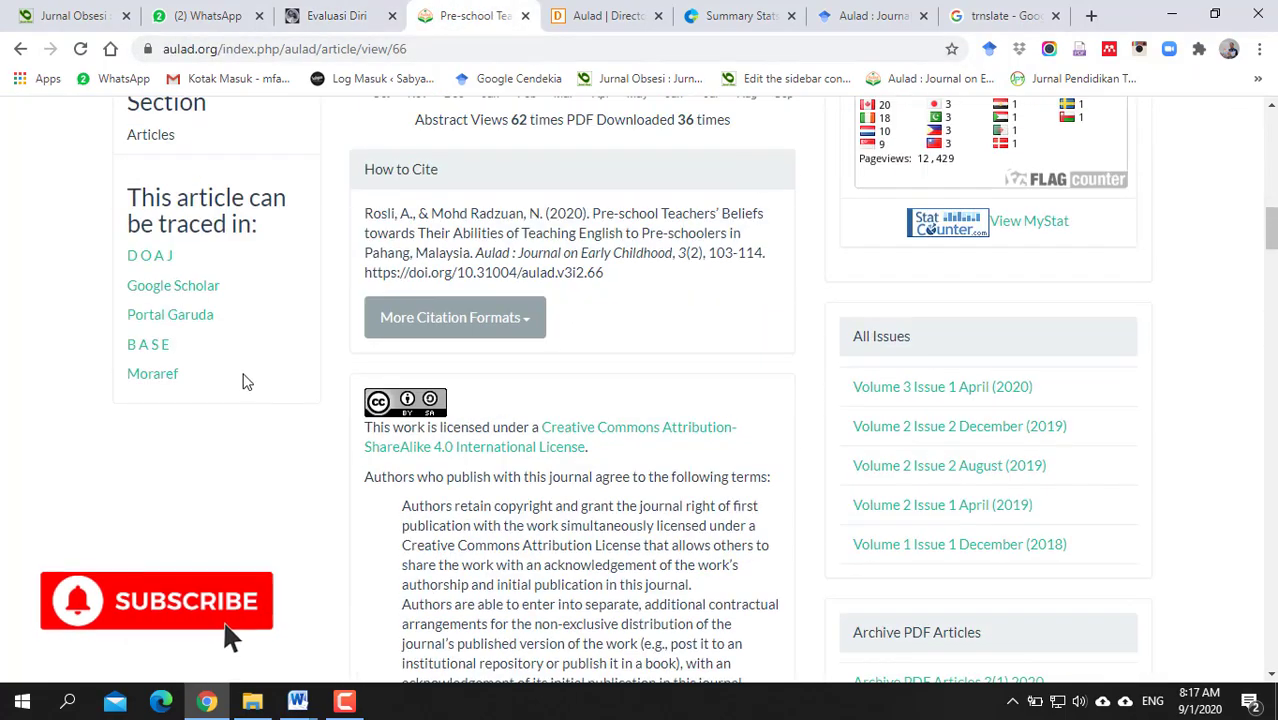
scroll(214, 337, "up", 3)
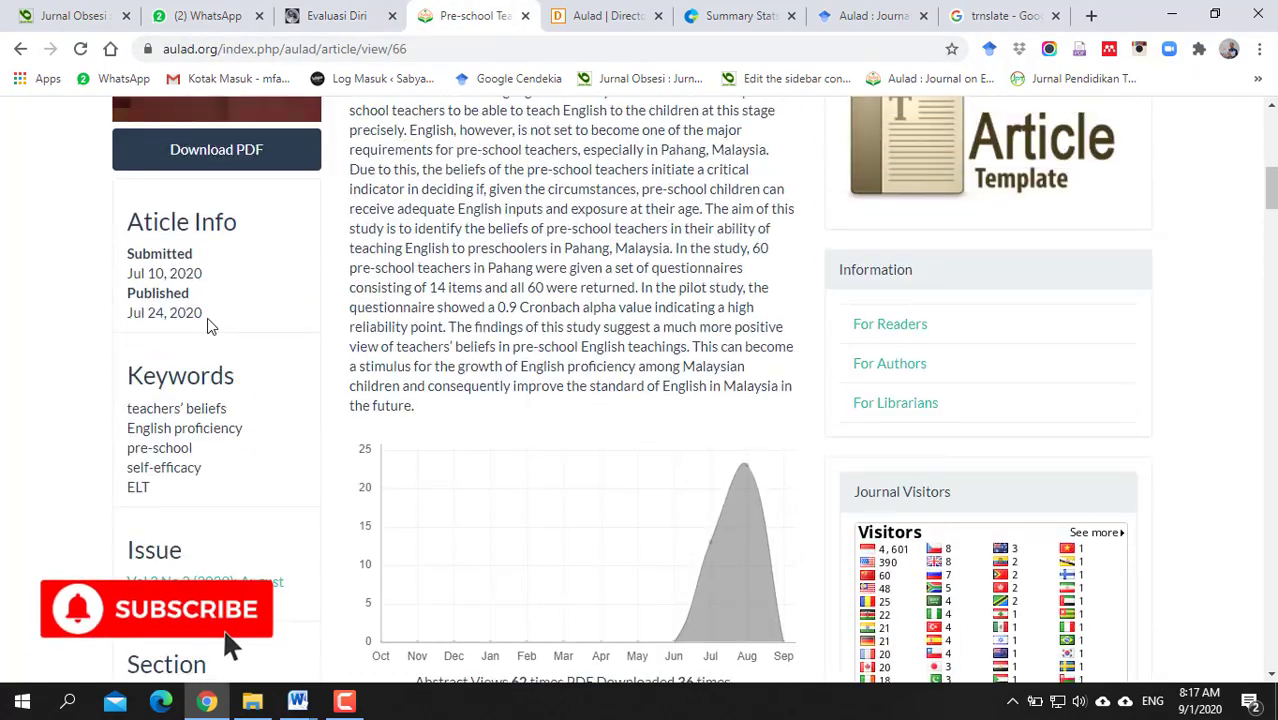
scroll(190, 300, "up", 2)
scroll(244, 312, "up", 3)
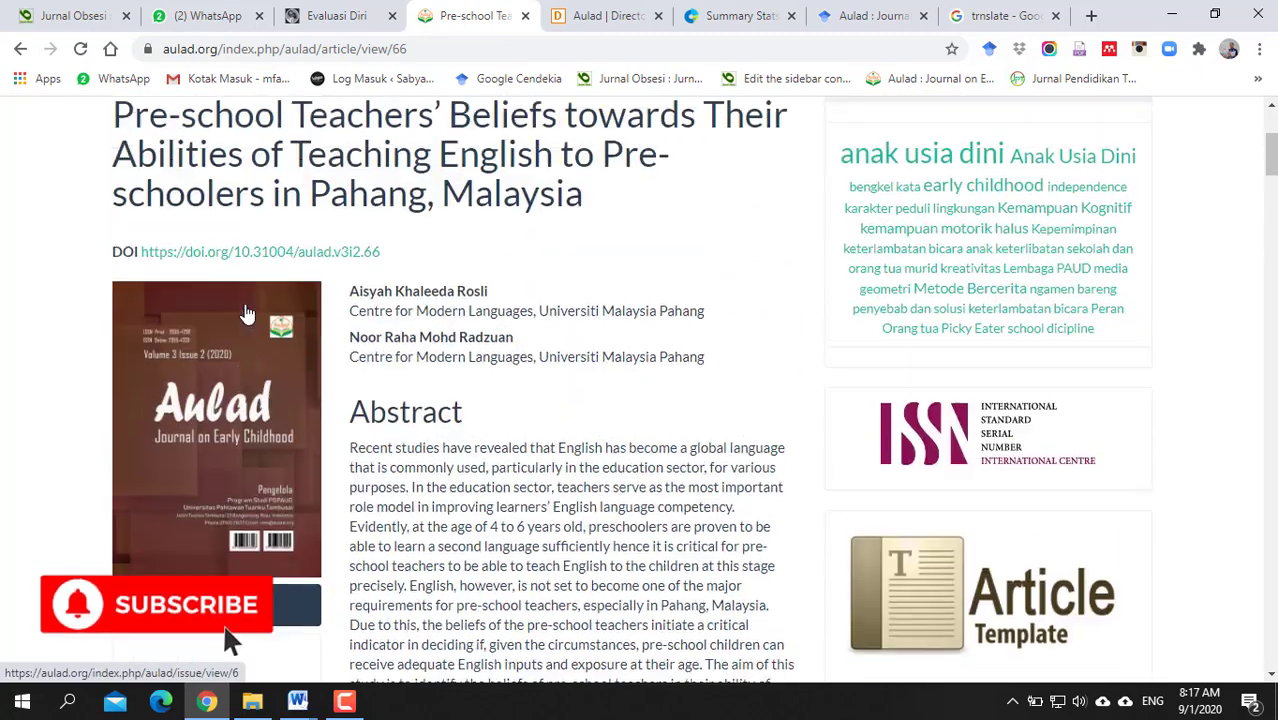
left_click(229, 272)
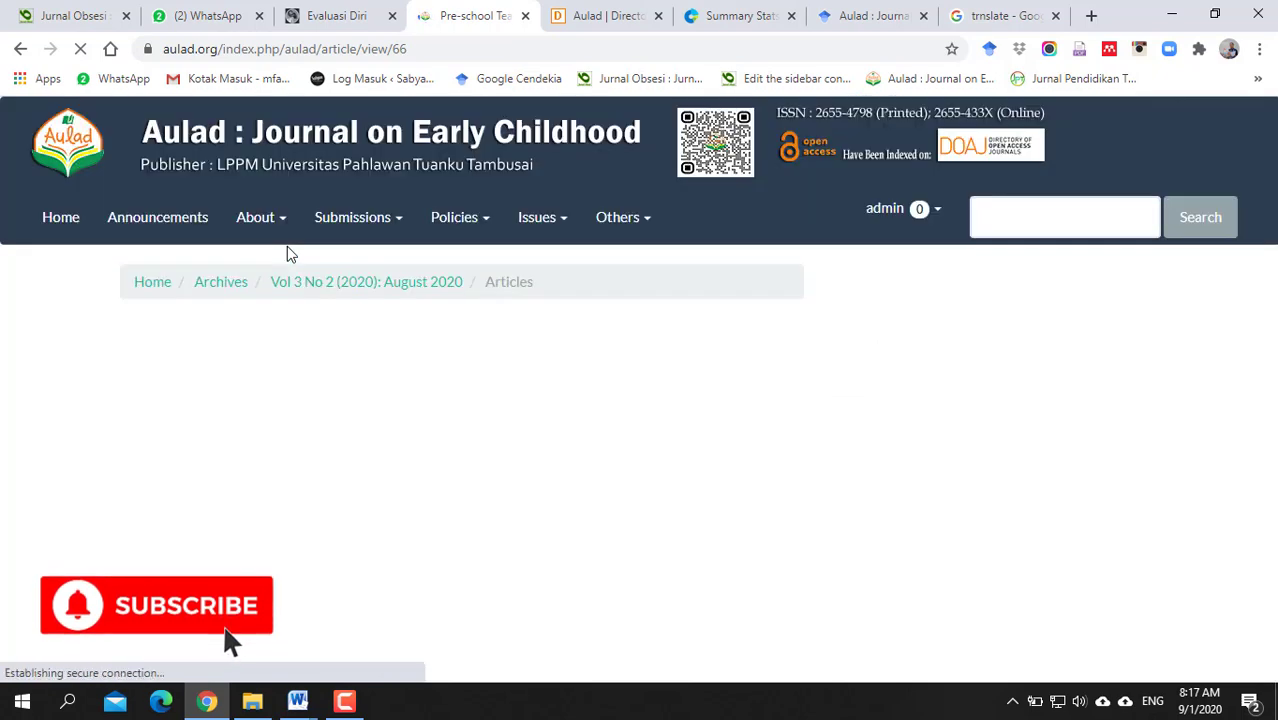
left_click(352, 18)
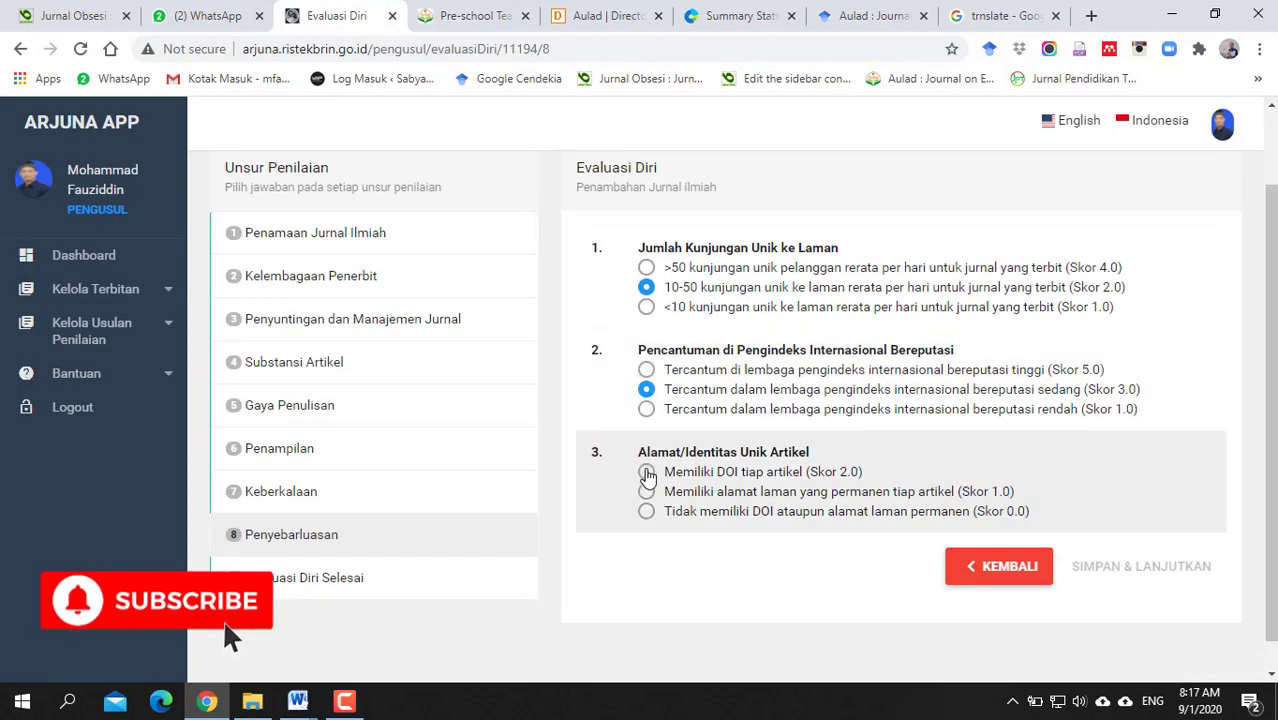
left_click(646, 472)
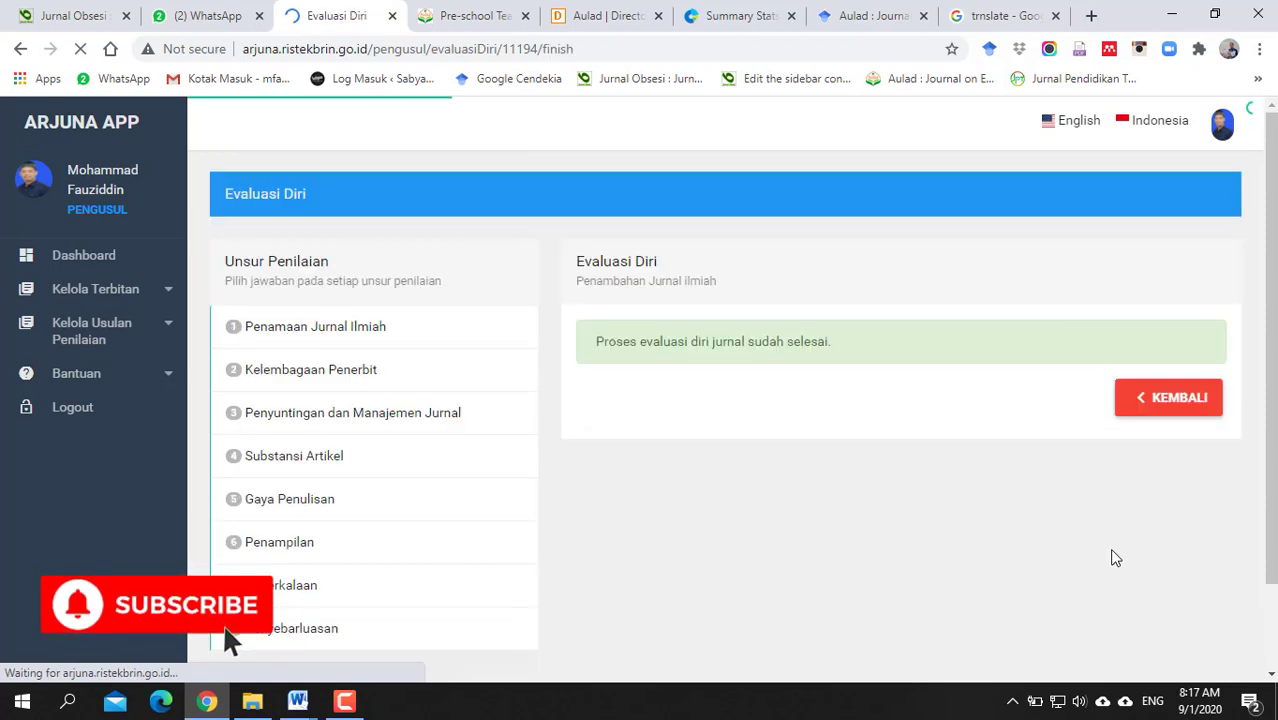
Step: Reopen the Aulad draft's self-evaluation from the proposal list and save Jadwal Penerbitan under Keberkalaan as 40-80 % (Skor 1.0)
left_click(1165, 398)
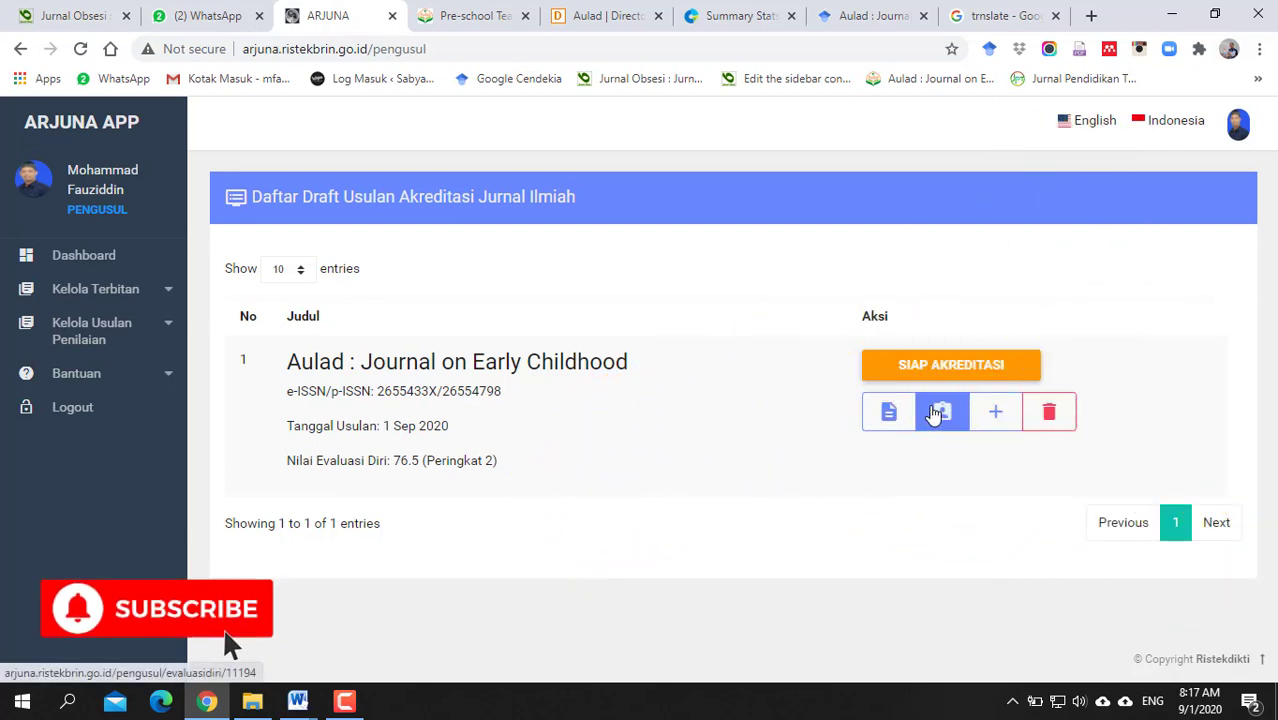
left_click(934, 413)
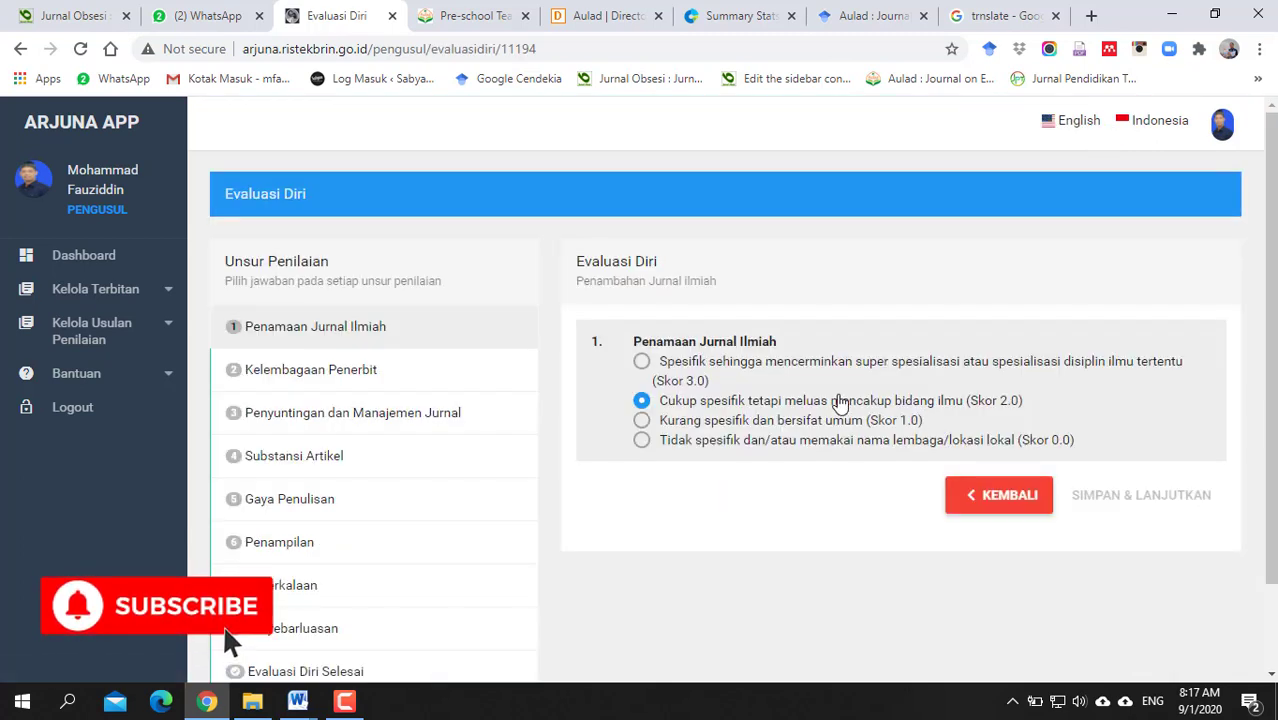
scroll(433, 448, "down", 1)
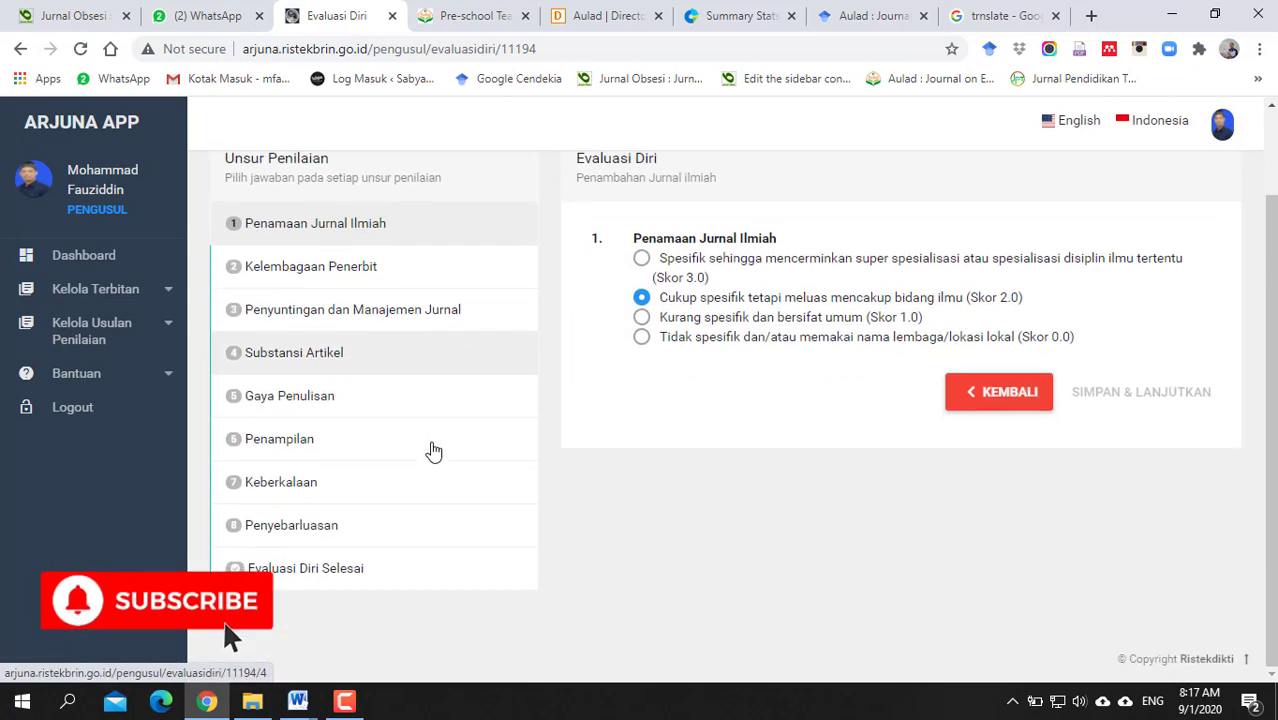
left_click(331, 494)
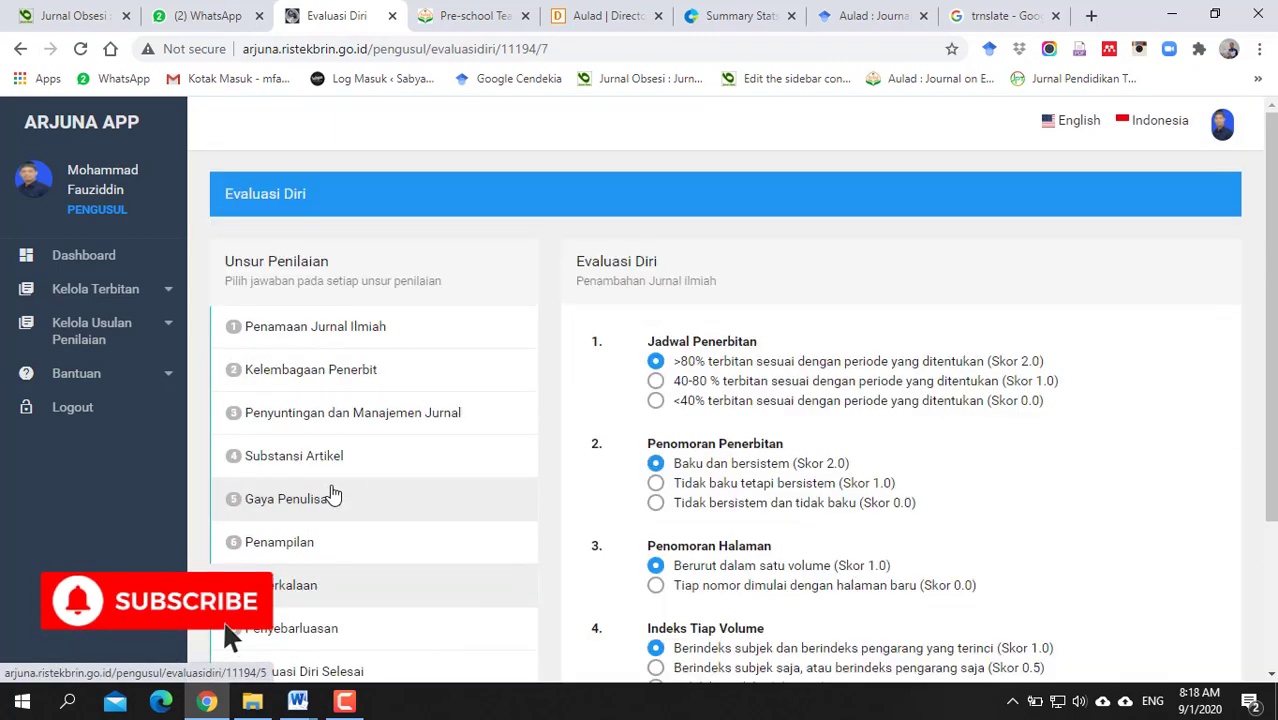
scroll(333, 494, "down", 1)
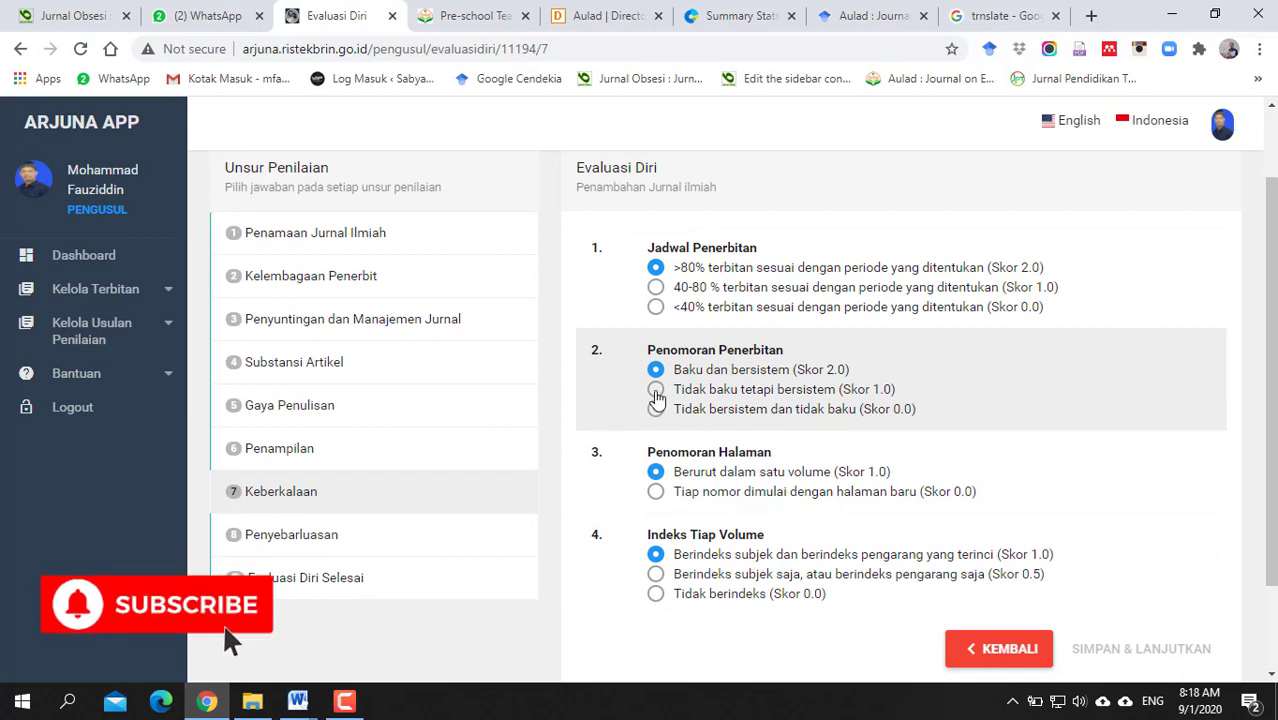
left_click(656, 288)
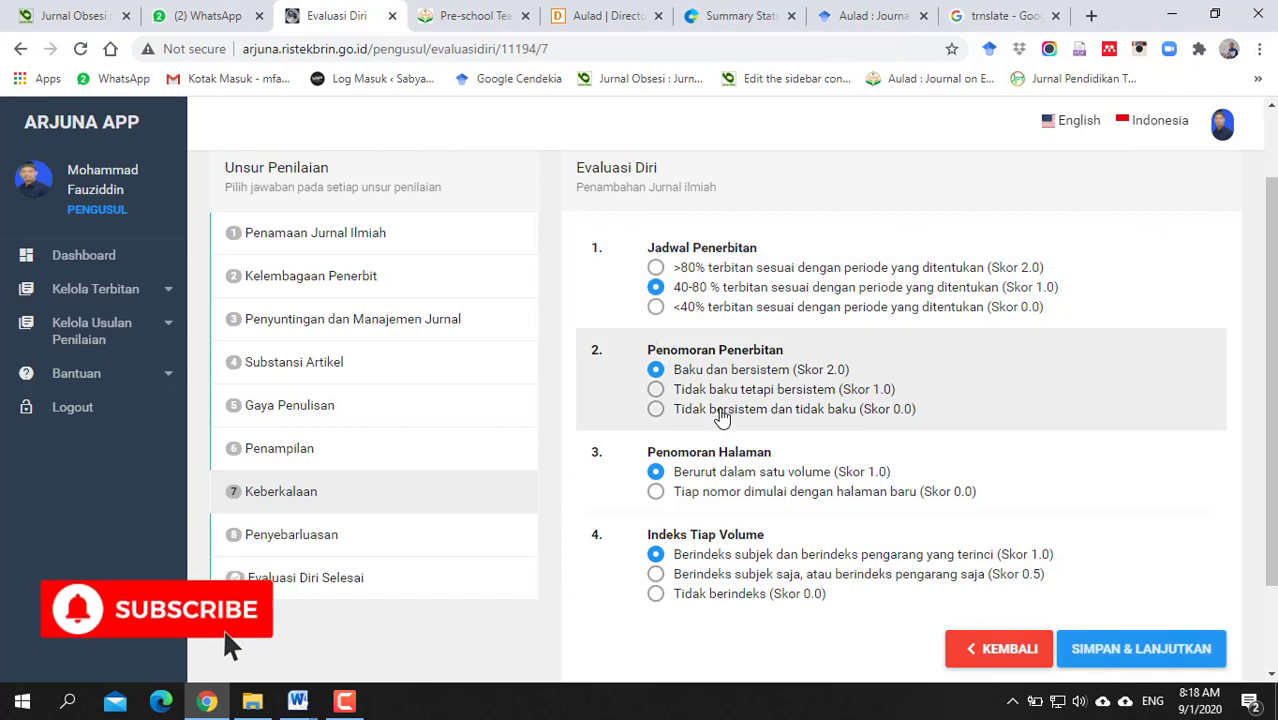
left_click(1110, 642)
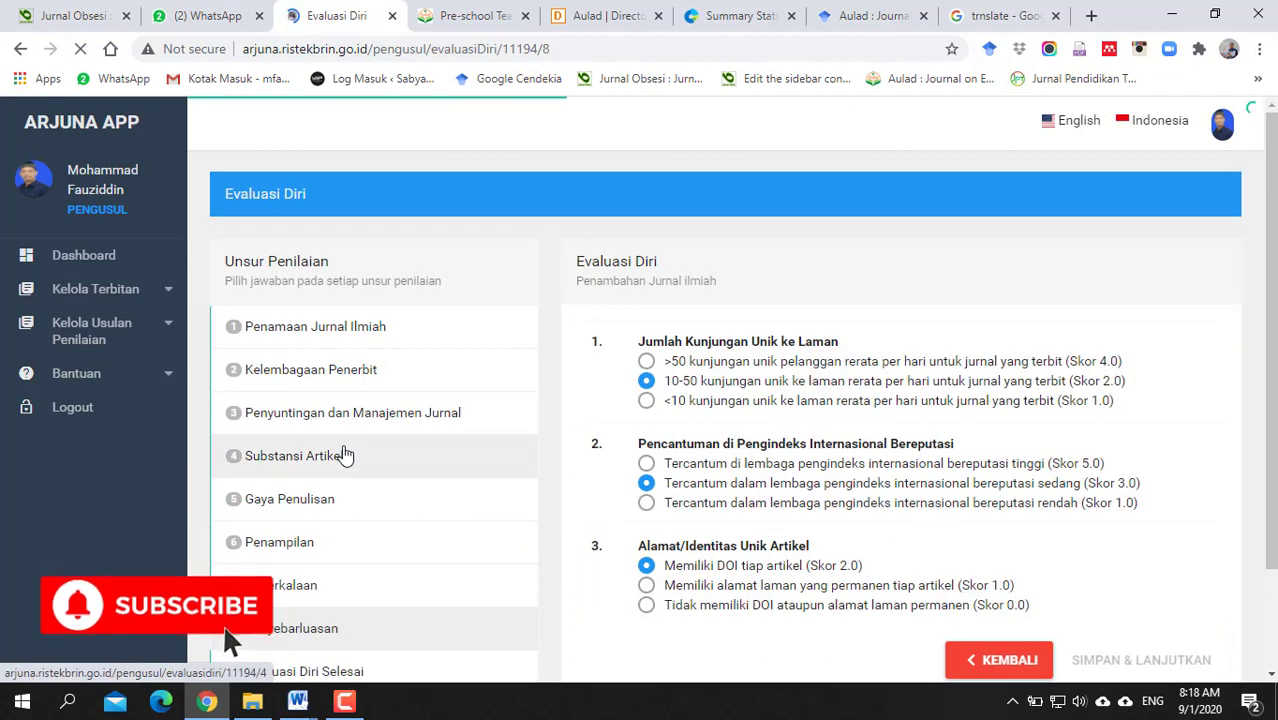
Step: In Substansi Artikel, lower Kepioniran Ilmiah dan Orisinalitas Karya to kontribusi ilmiah cukup (Skor 2.0) and save the section
left_click(348, 458)
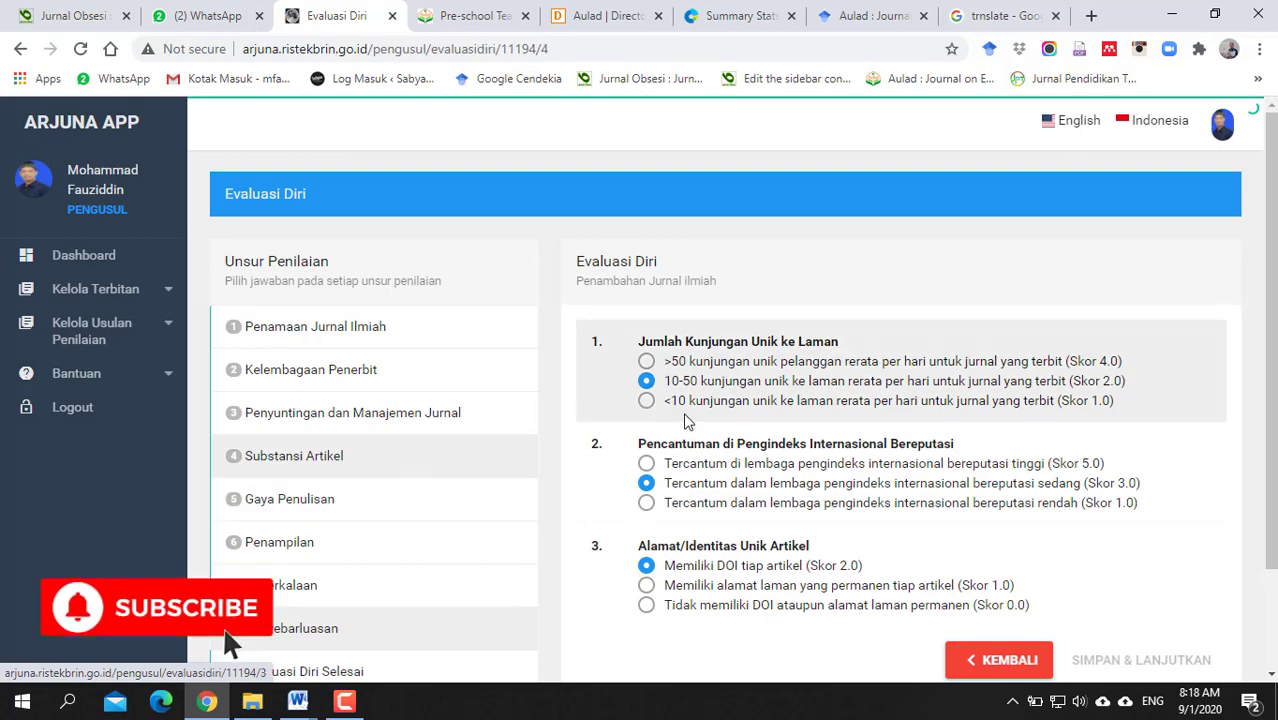
scroll(740, 420, "down", 2)
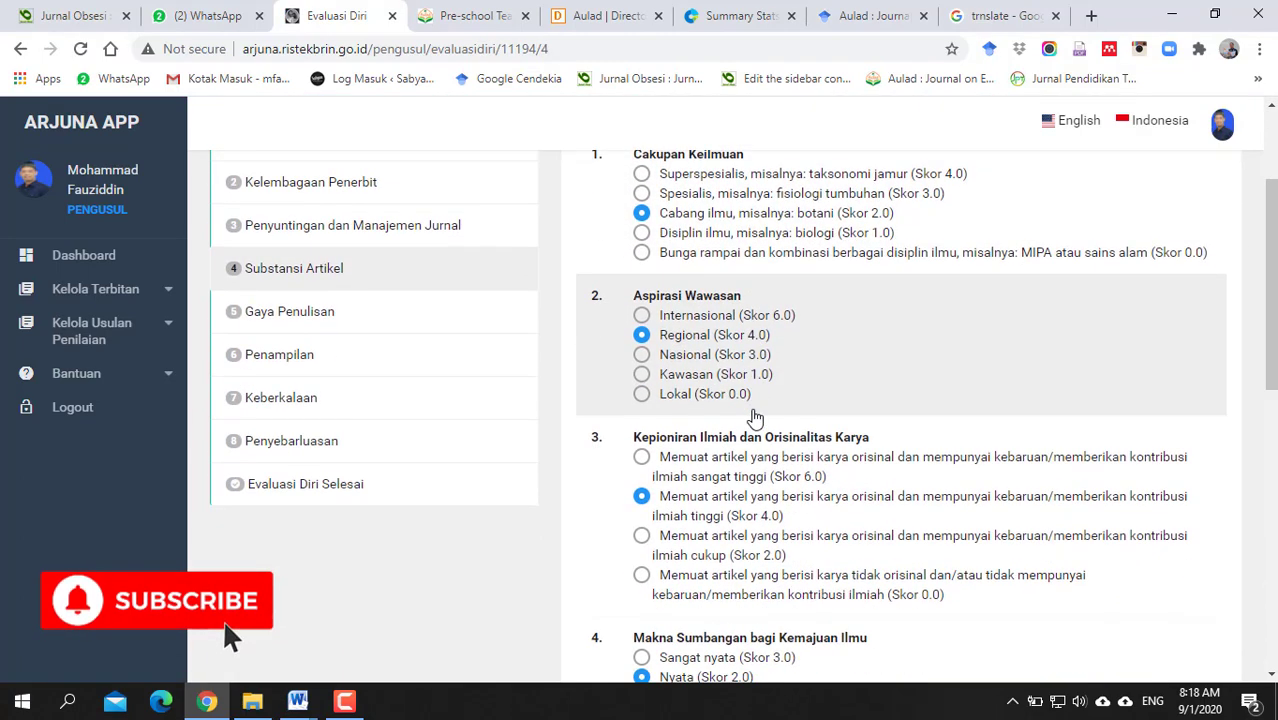
scroll(755, 418, "down", 2)
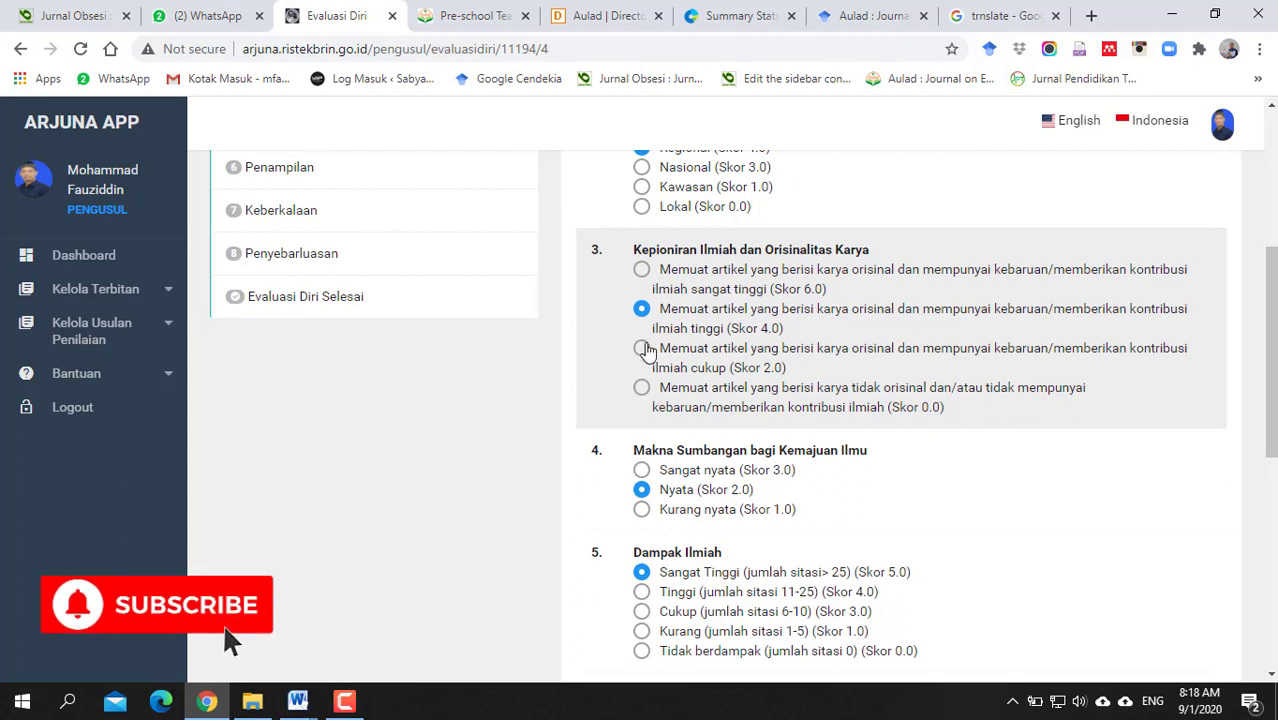
scroll(703, 395, "down", 2)
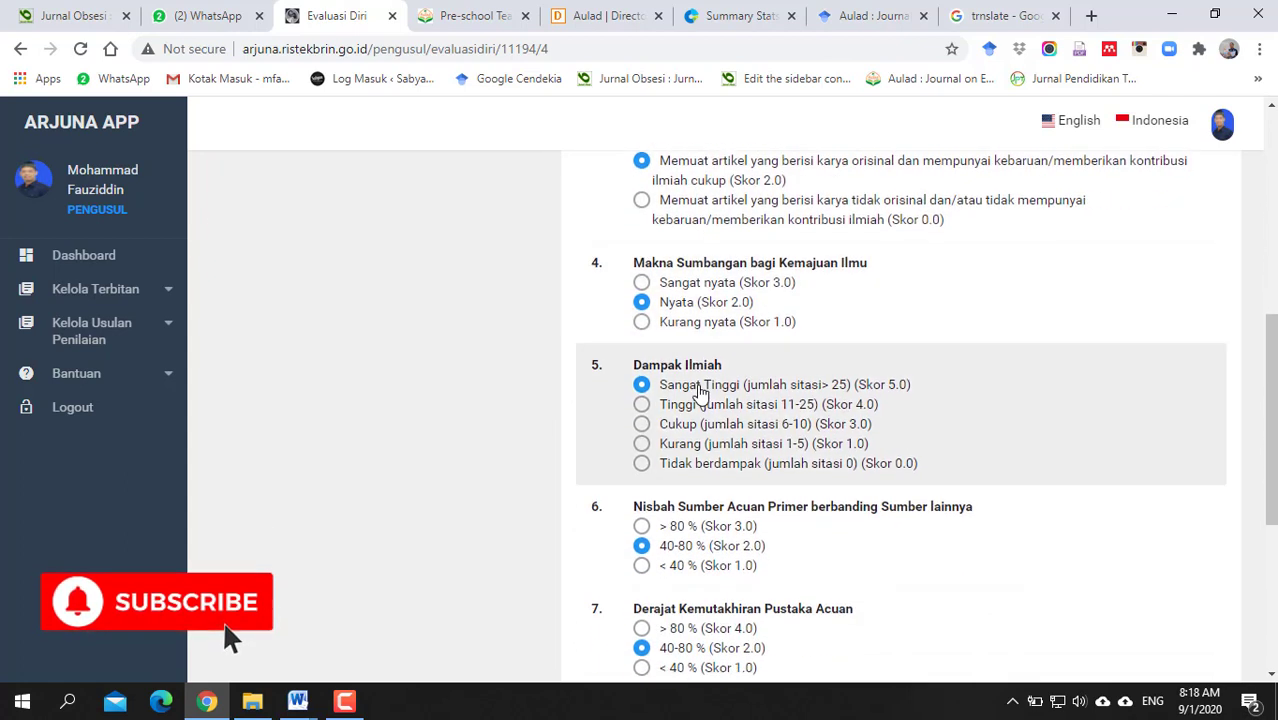
scroll(654, 352, "down", 2)
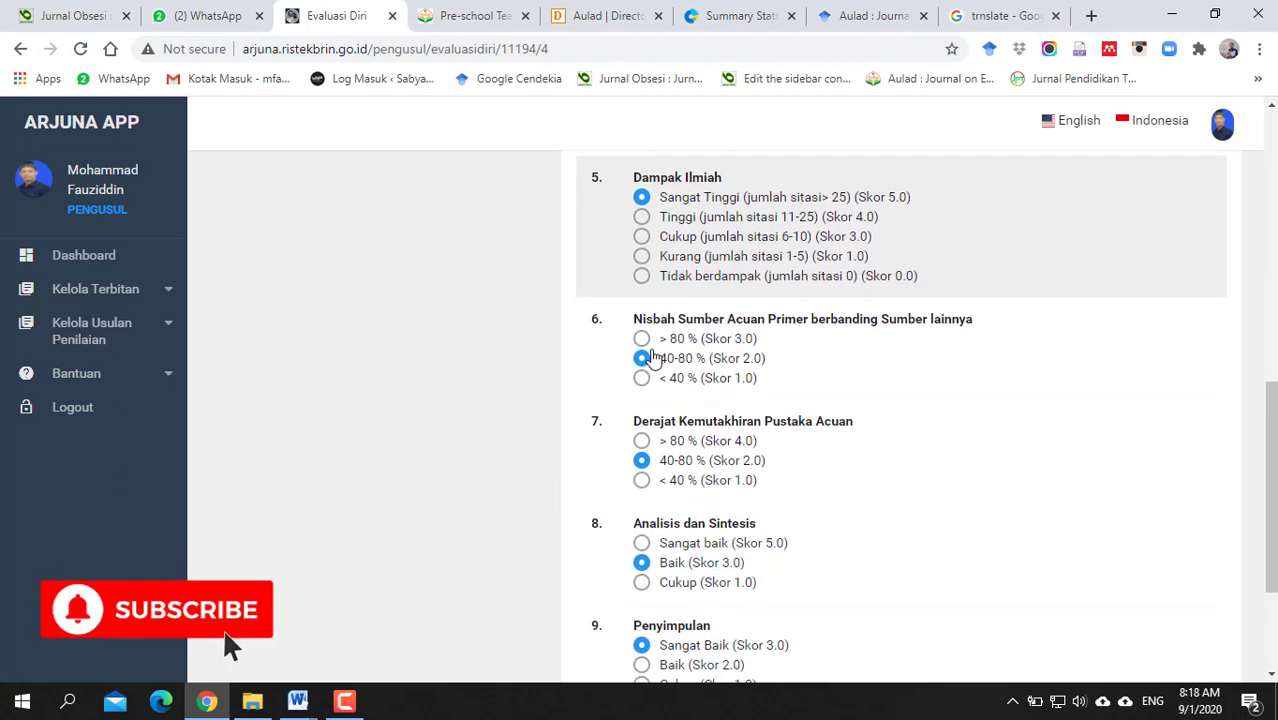
scroll(645, 393, "down", 1)
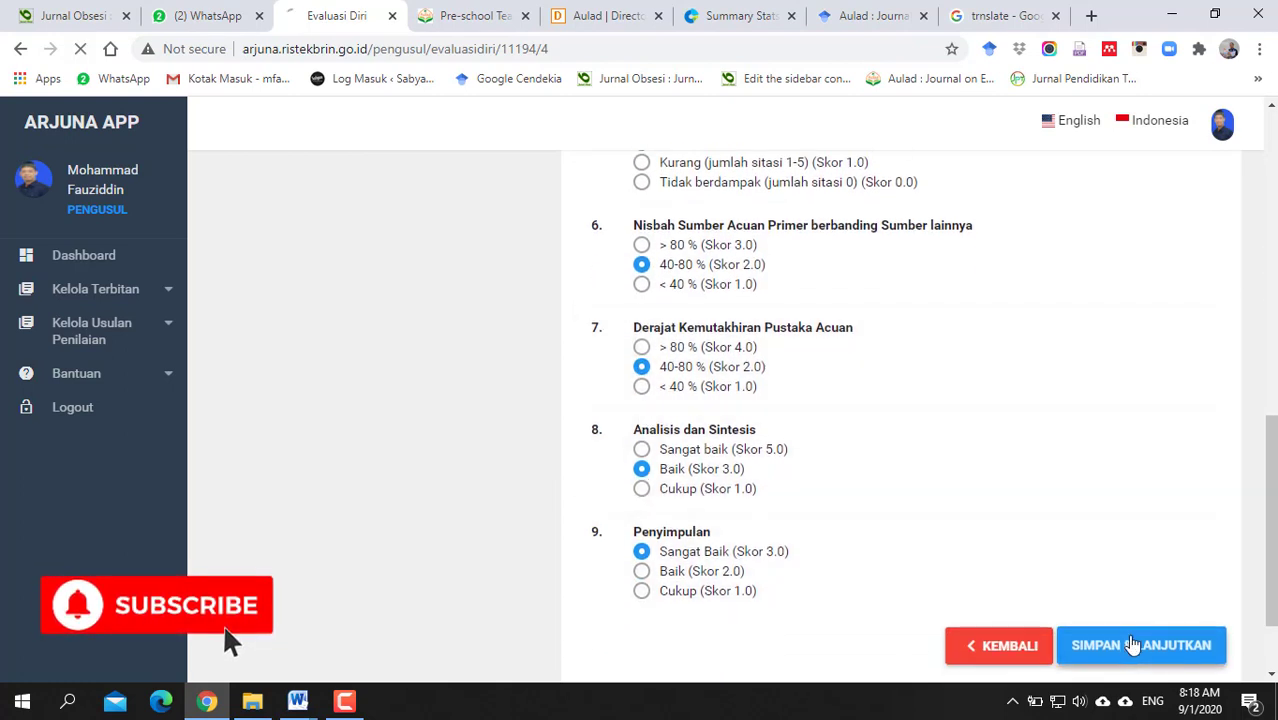
left_click(1133, 645)
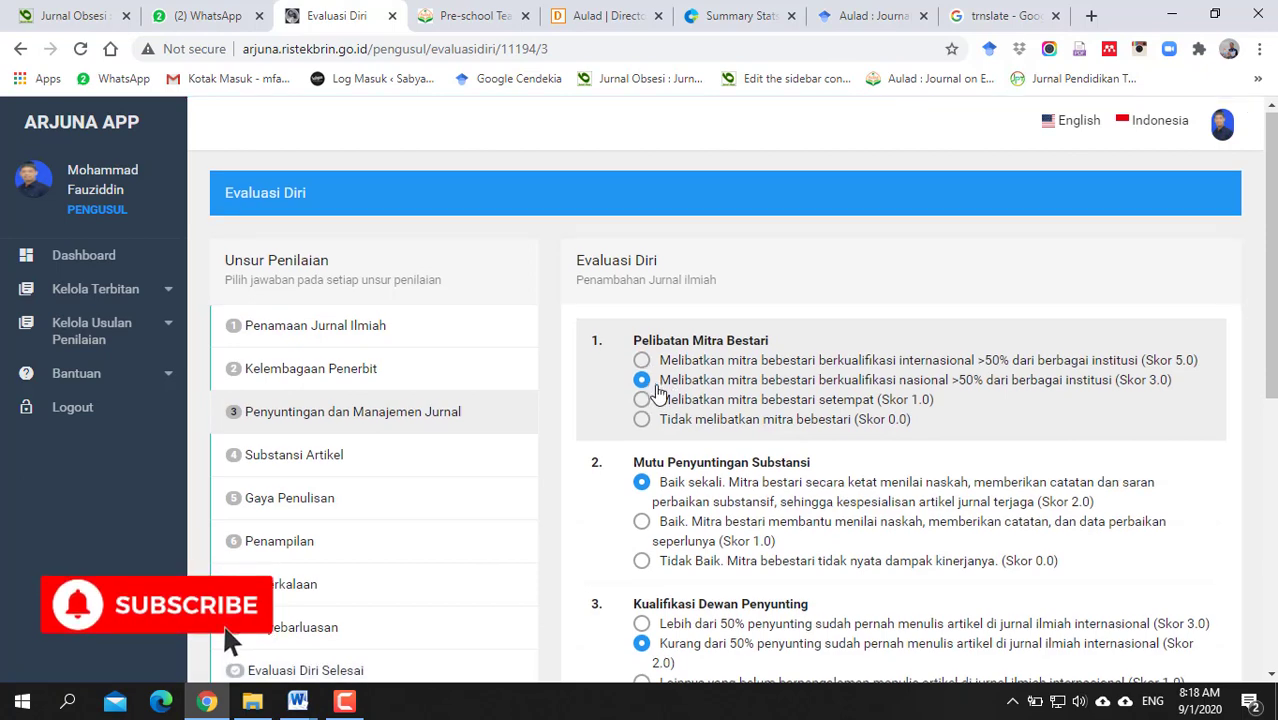
Step: Go through the answers in the Penyuntingan dan Manajemen Jurnal section and save it
scroll(659, 390, "down", 2)
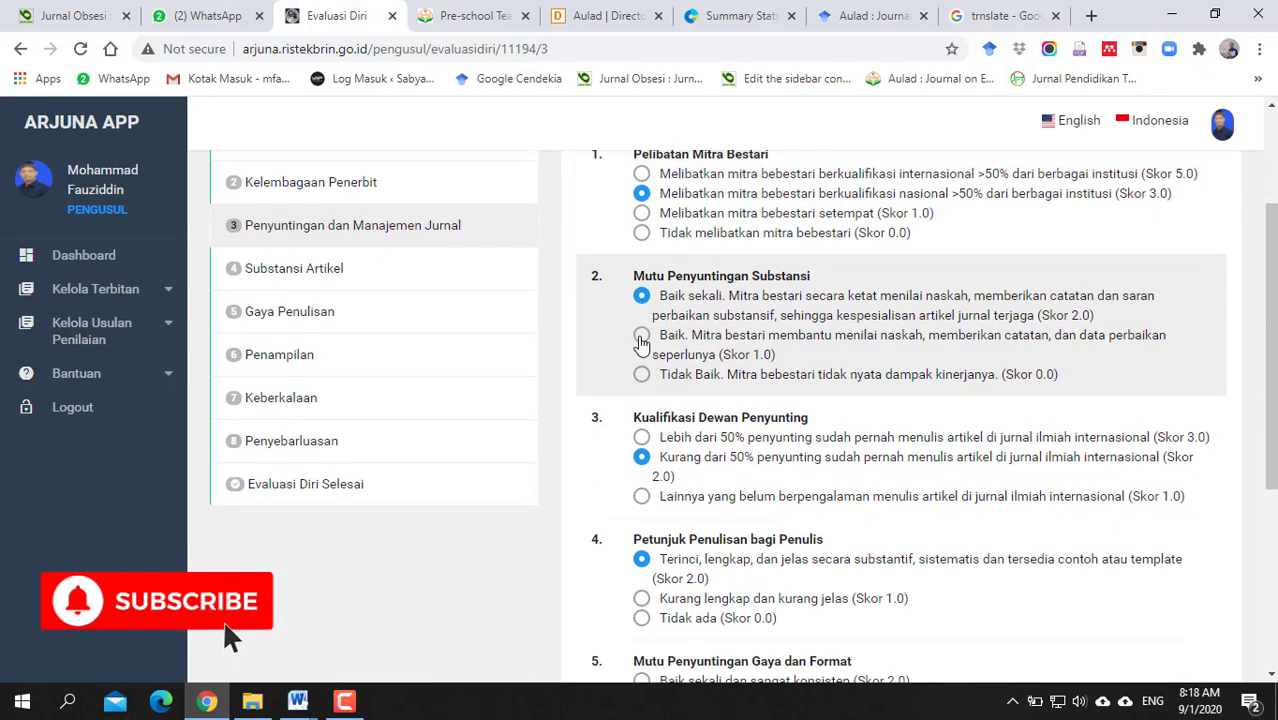
scroll(647, 361, "down", 3)
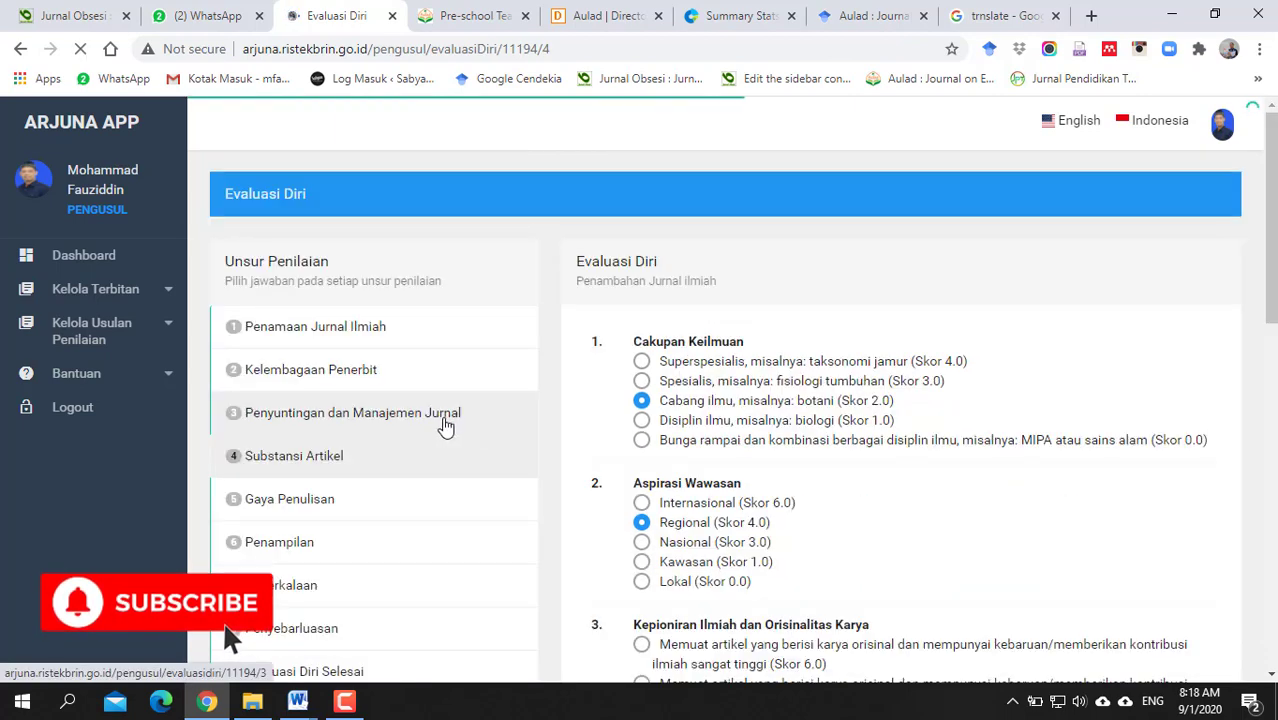
Step: In Penampilan, set Tipografi to Kurang konsisten (Skor 0.5) and Resolusi Dokumen to Konsisten dan berkualitas resolusi rendah (Skor 1.0), and save the section
left_click(282, 548)
scroll(688, 420, "down", 1)
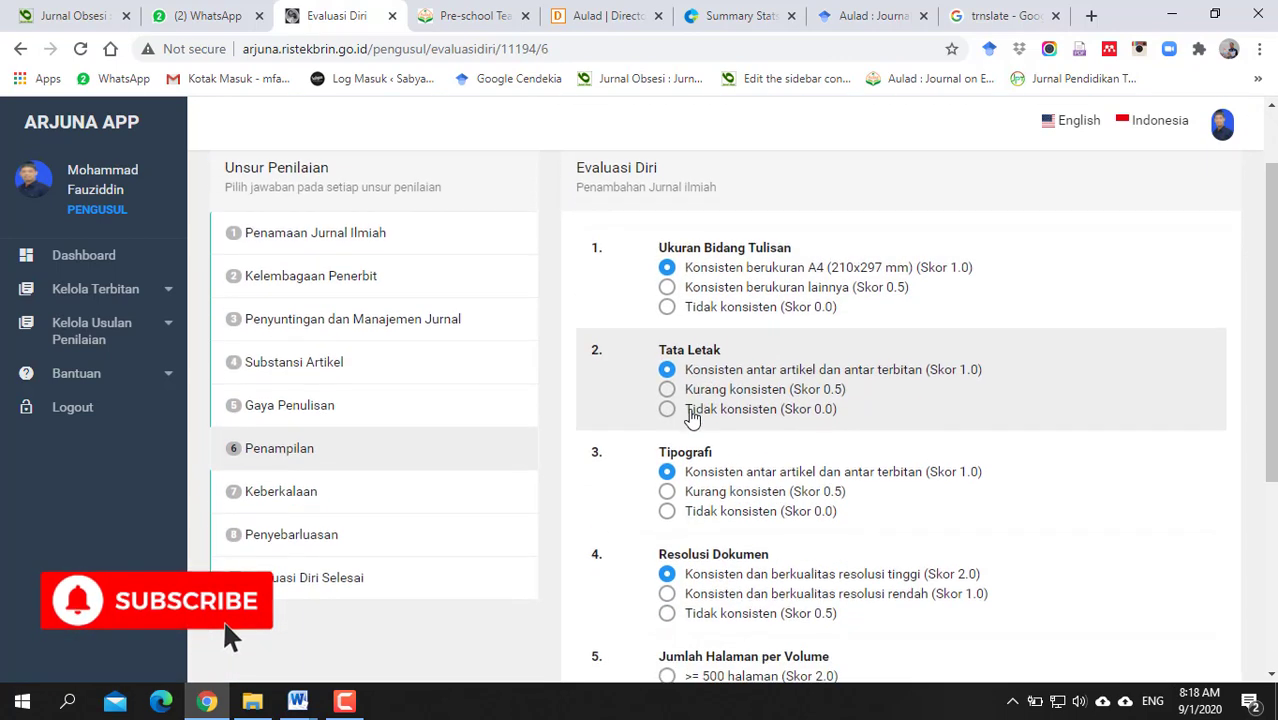
scroll(690, 418, "down", 1)
scroll(692, 365, "down", 1)
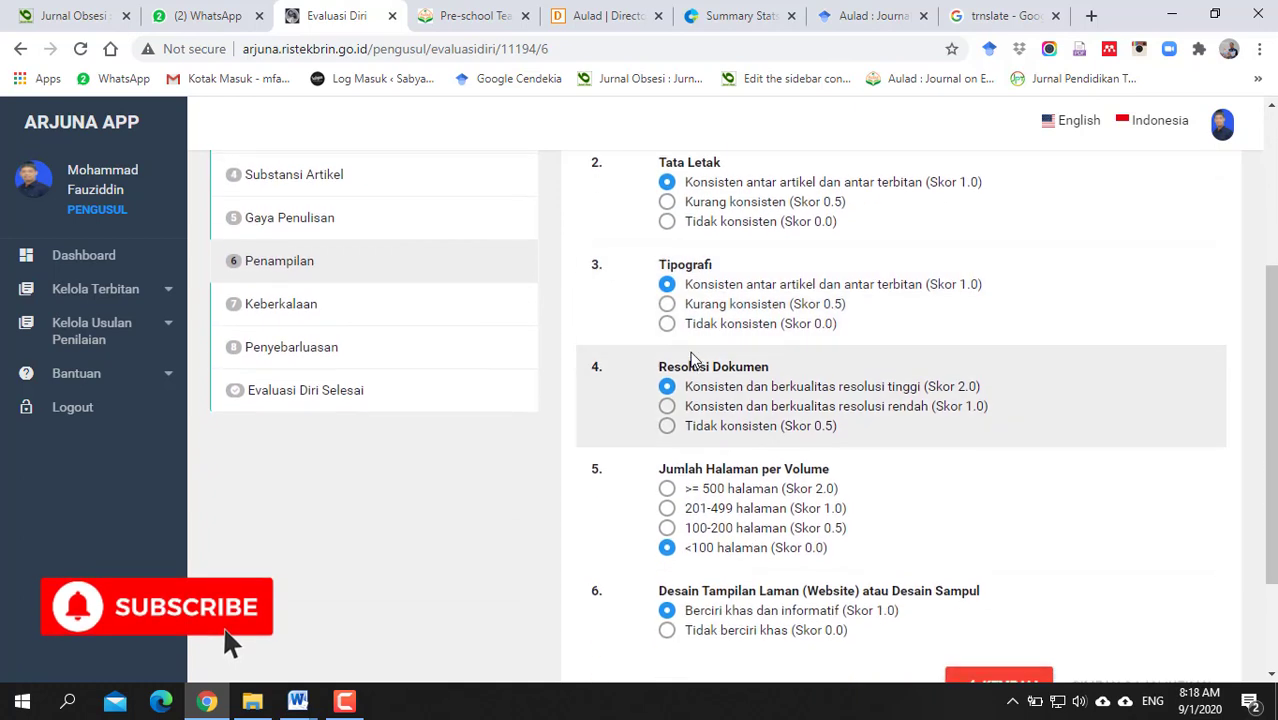
left_click(676, 309)
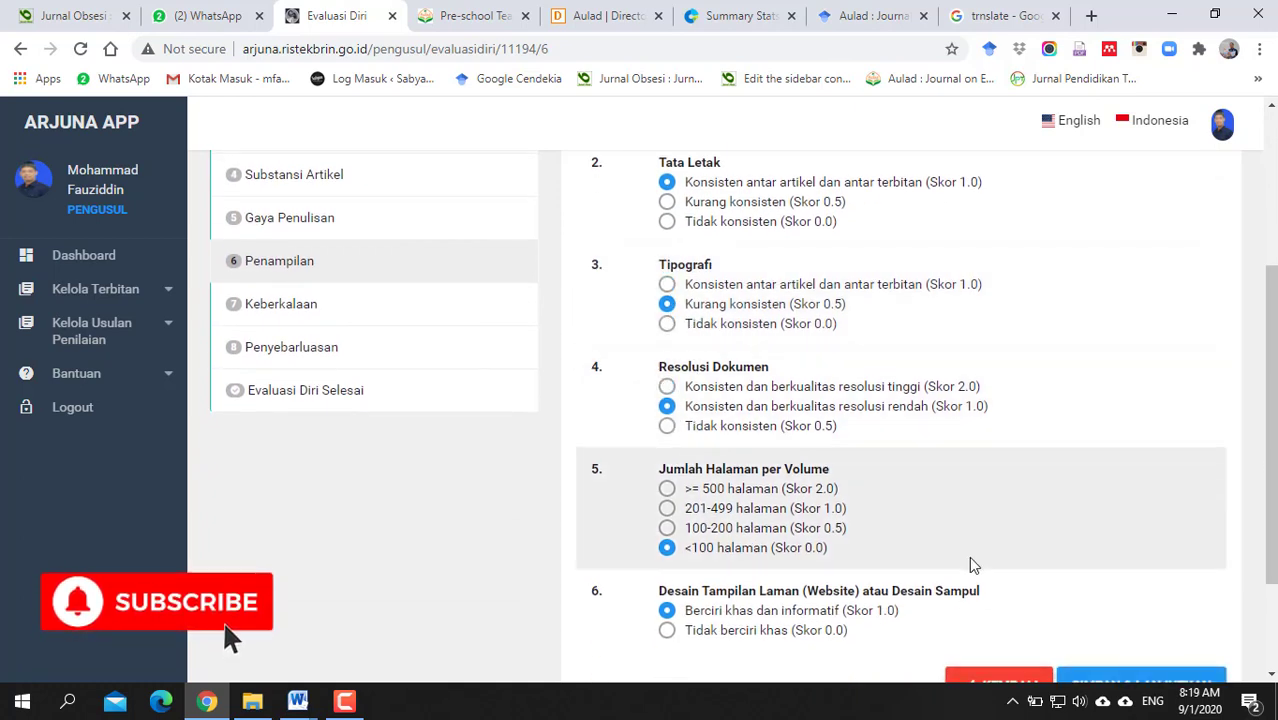
scroll(895, 565, "down", 1)
left_click(1100, 594)
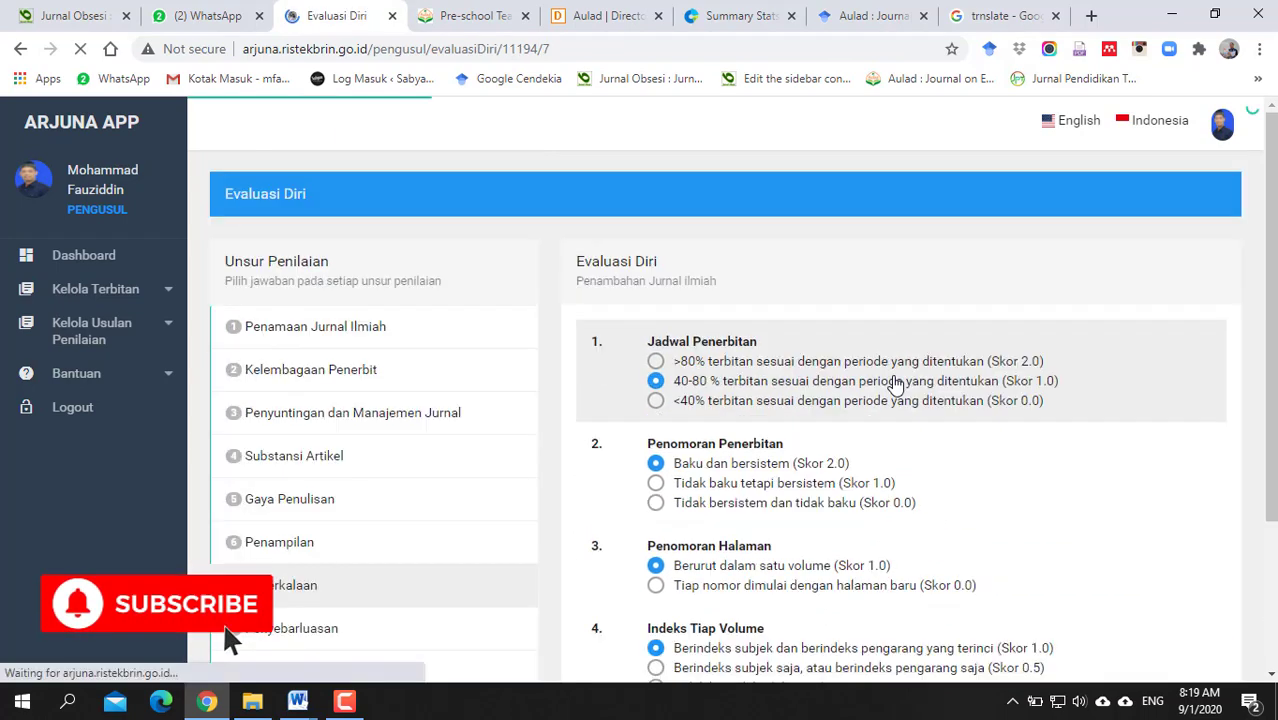
Step: Go back through the self-evaluation sections to the list of draft accreditation proposals
scroll(893, 378, "down", 2)
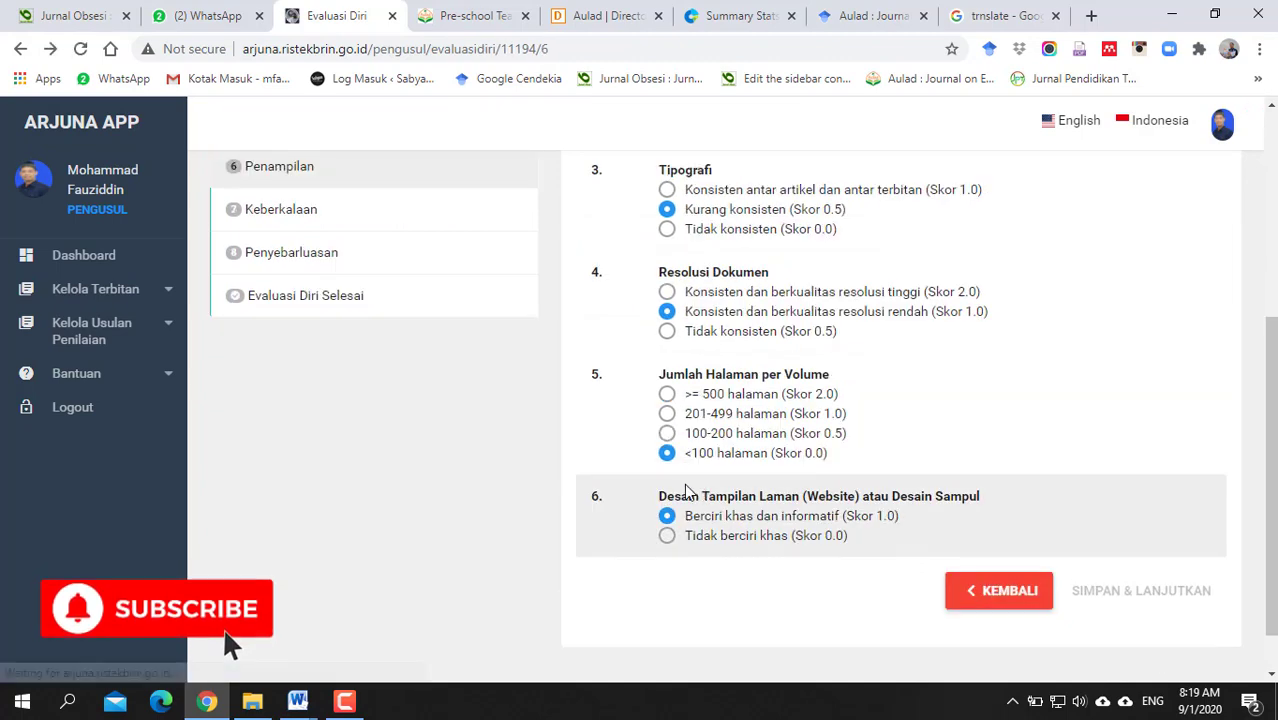
left_click(998, 591)
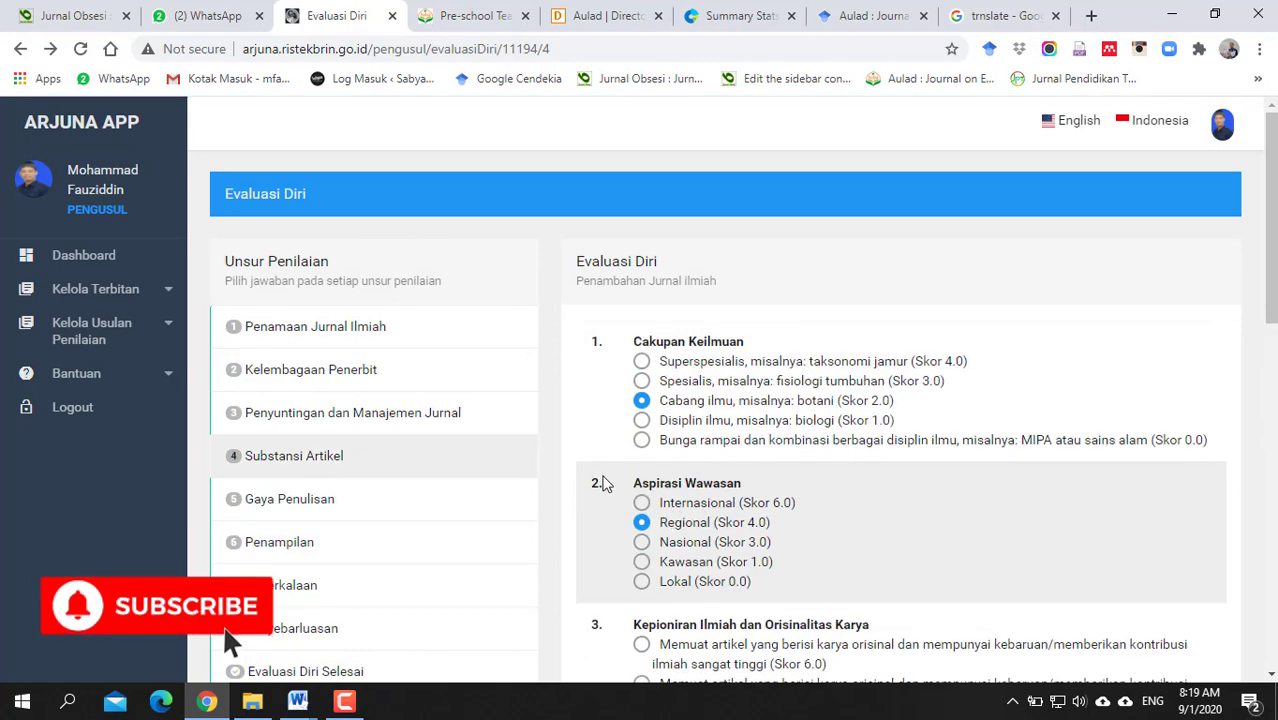
scroll(605, 476, "down", 3)
scroll(726, 470, "down", 6)
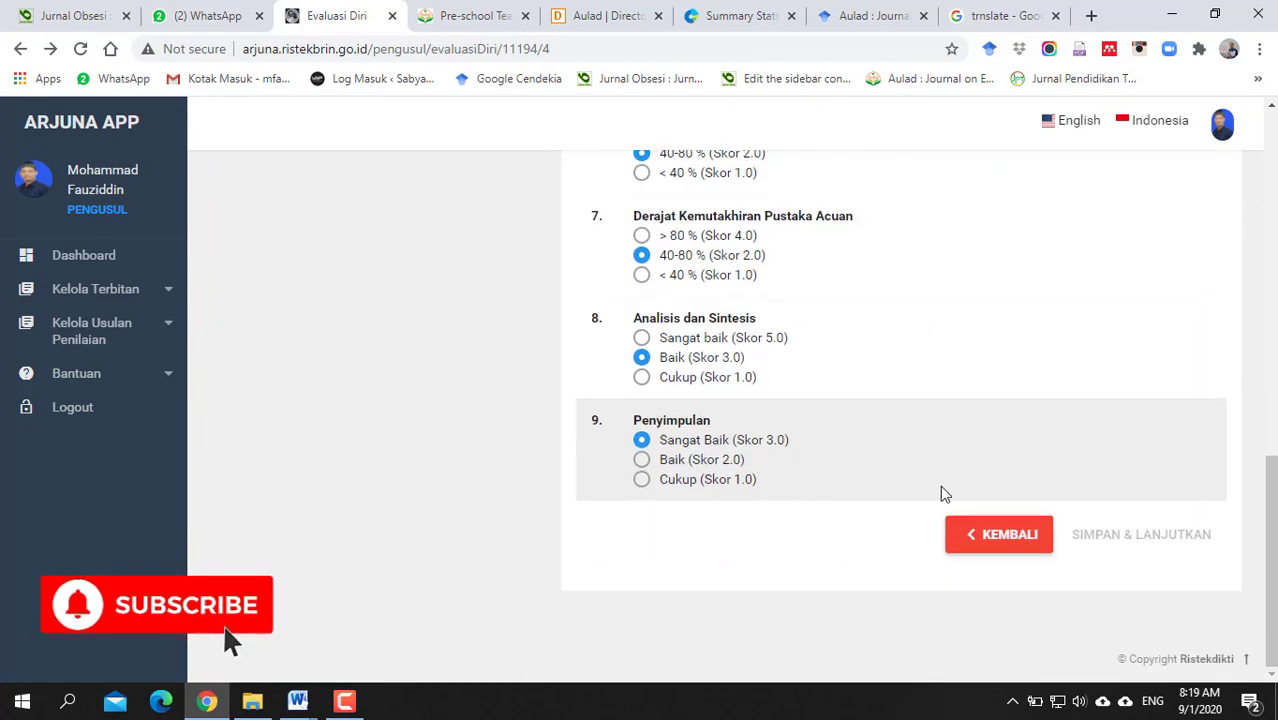
left_click(1009, 551)
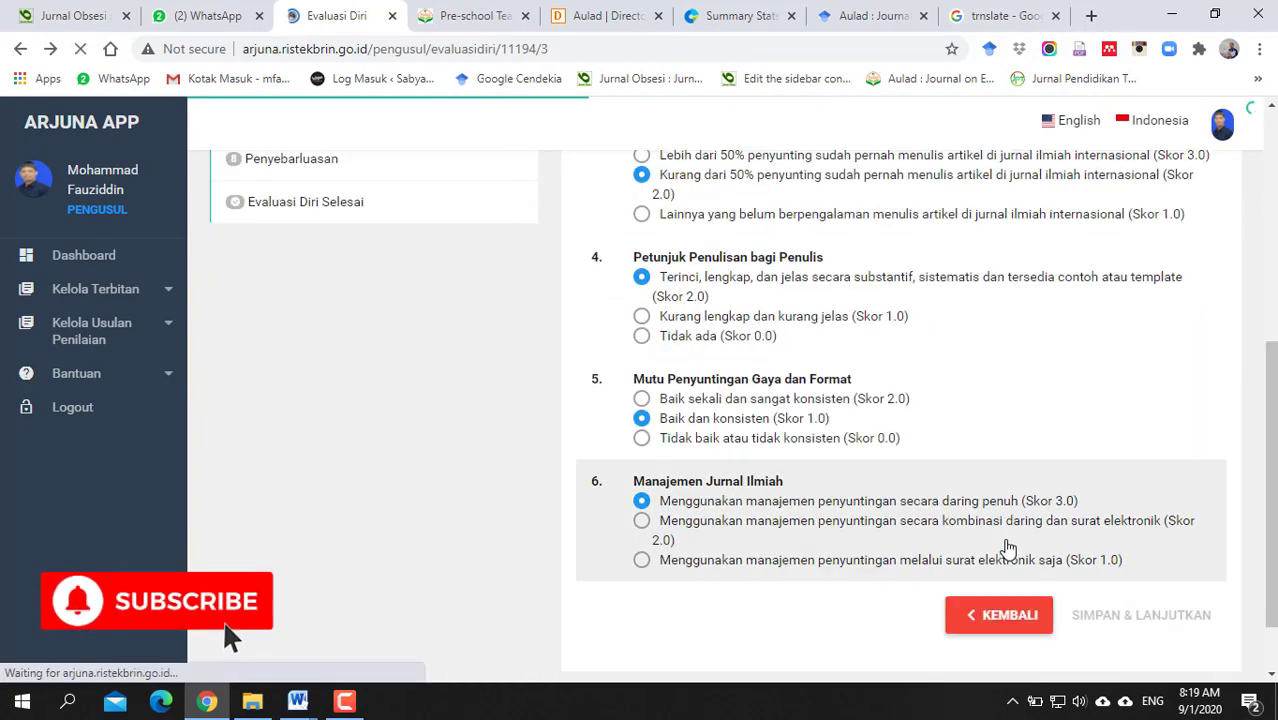
left_click(1000, 531)
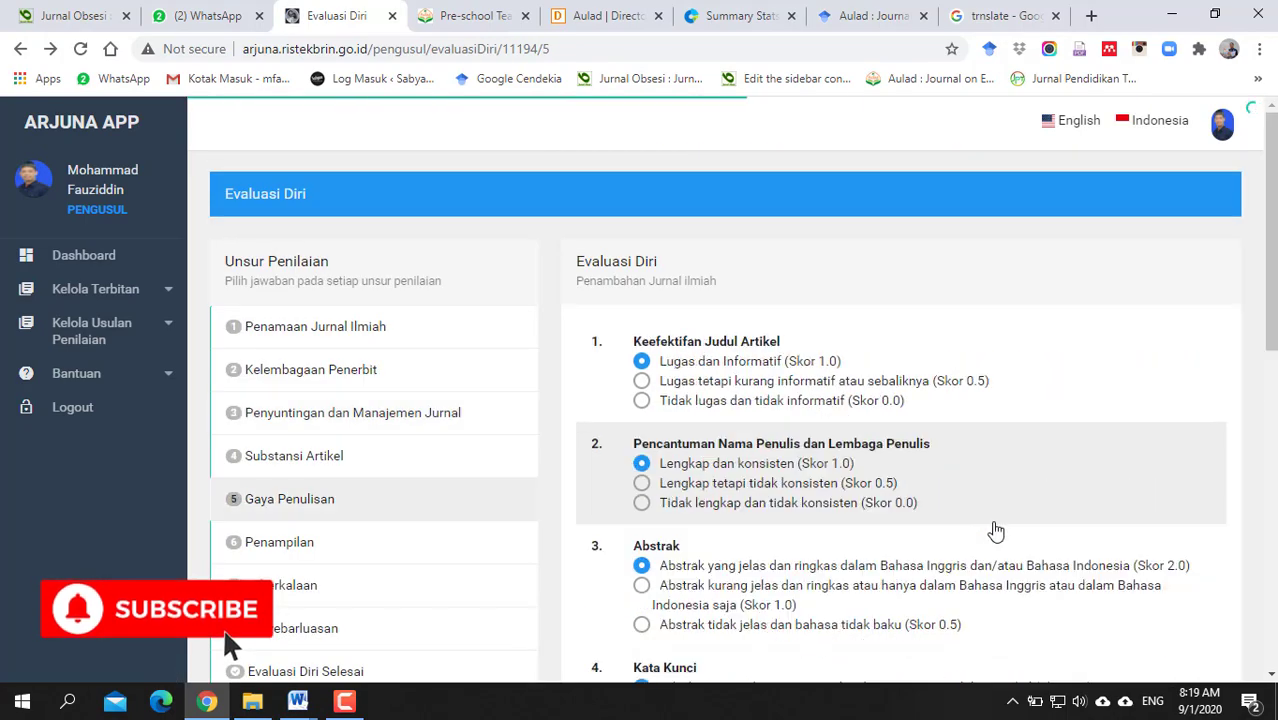
scroll(993, 550, "down", 6)
scroll(990, 570, "down", 1)
left_click(990, 571)
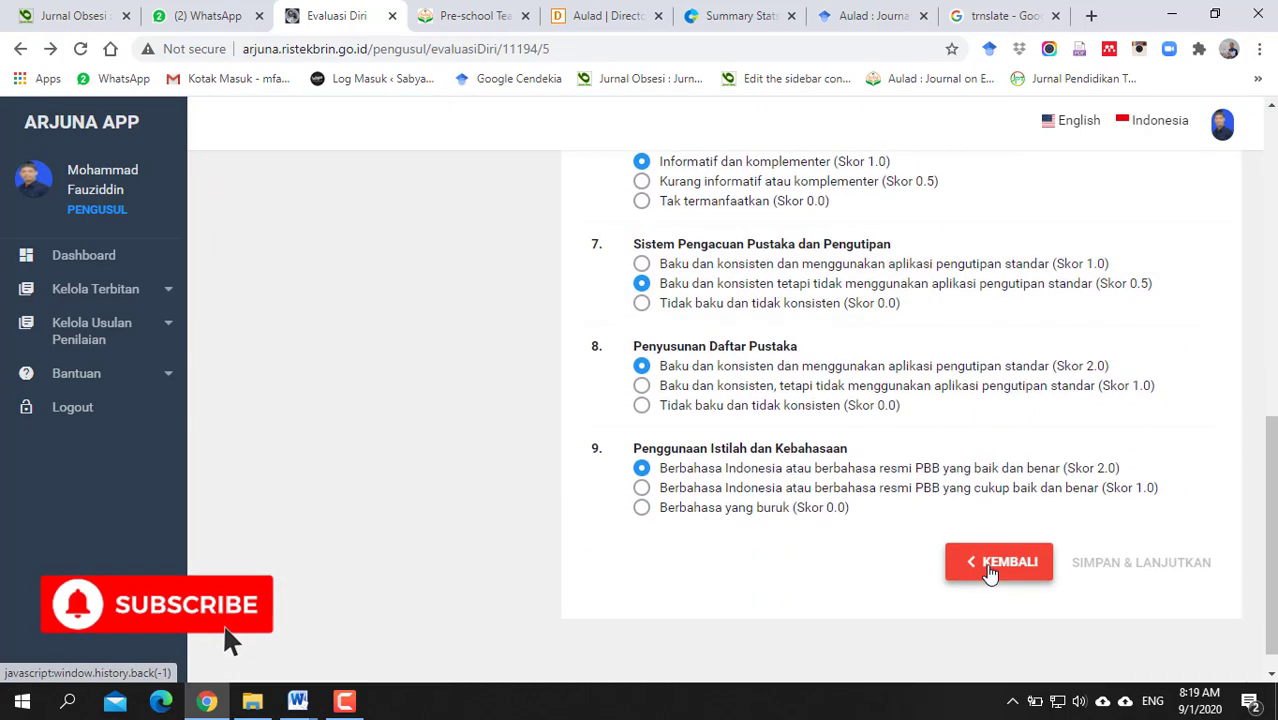
scroll(986, 564, "down", 2)
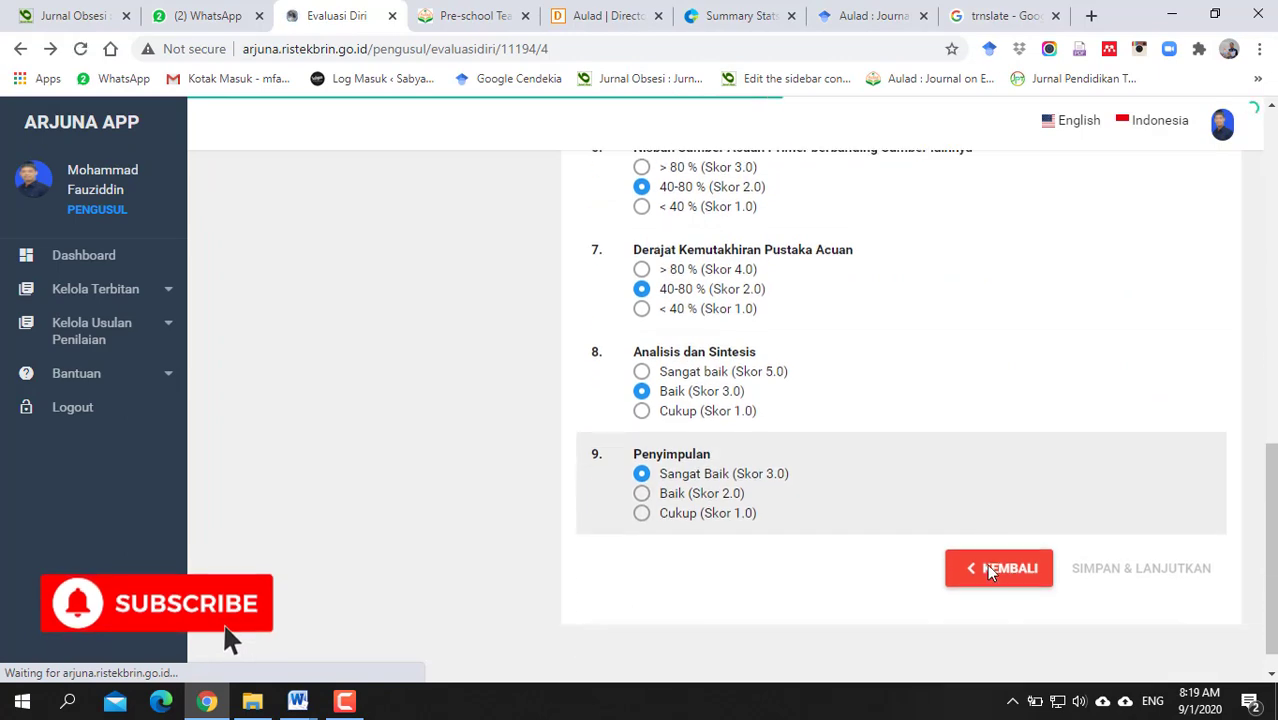
left_click(990, 533)
scroll(992, 530, "down", 1)
left_click(990, 533)
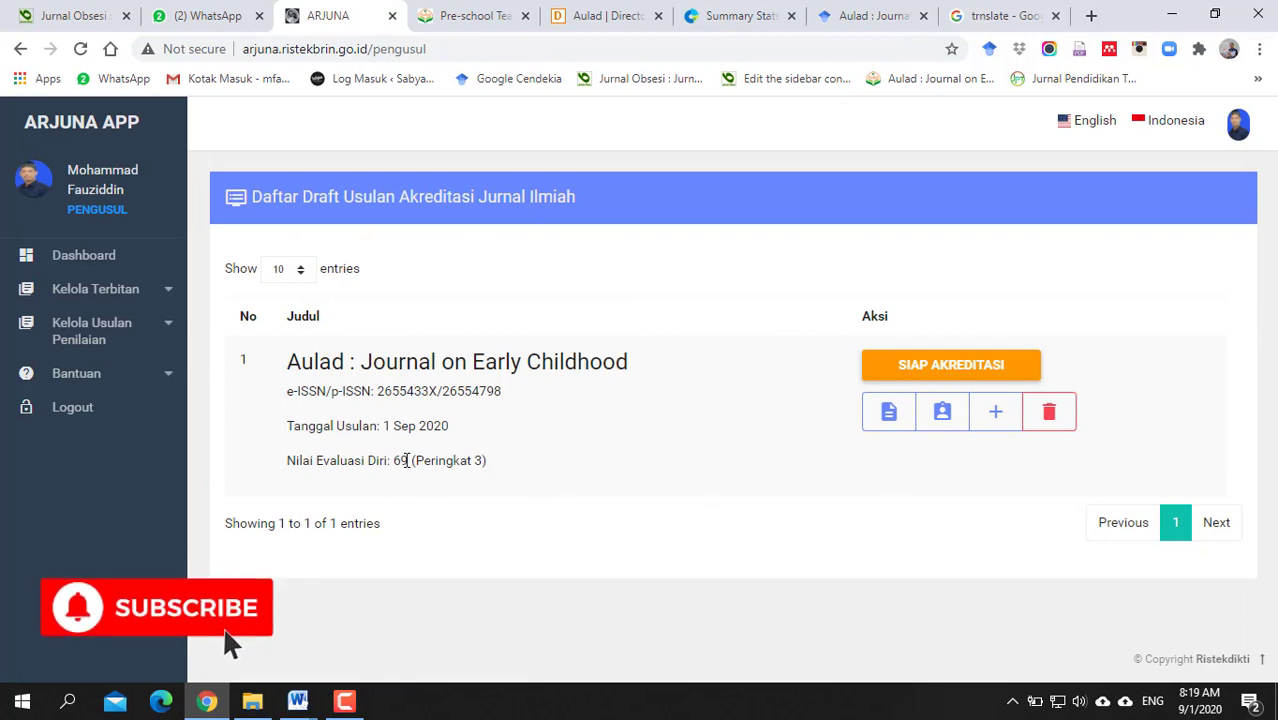
Step: Start a new issue entry for the Aulad proposal and copy the August 2020 issue's link from the journal website's archives
left_click(1000, 418)
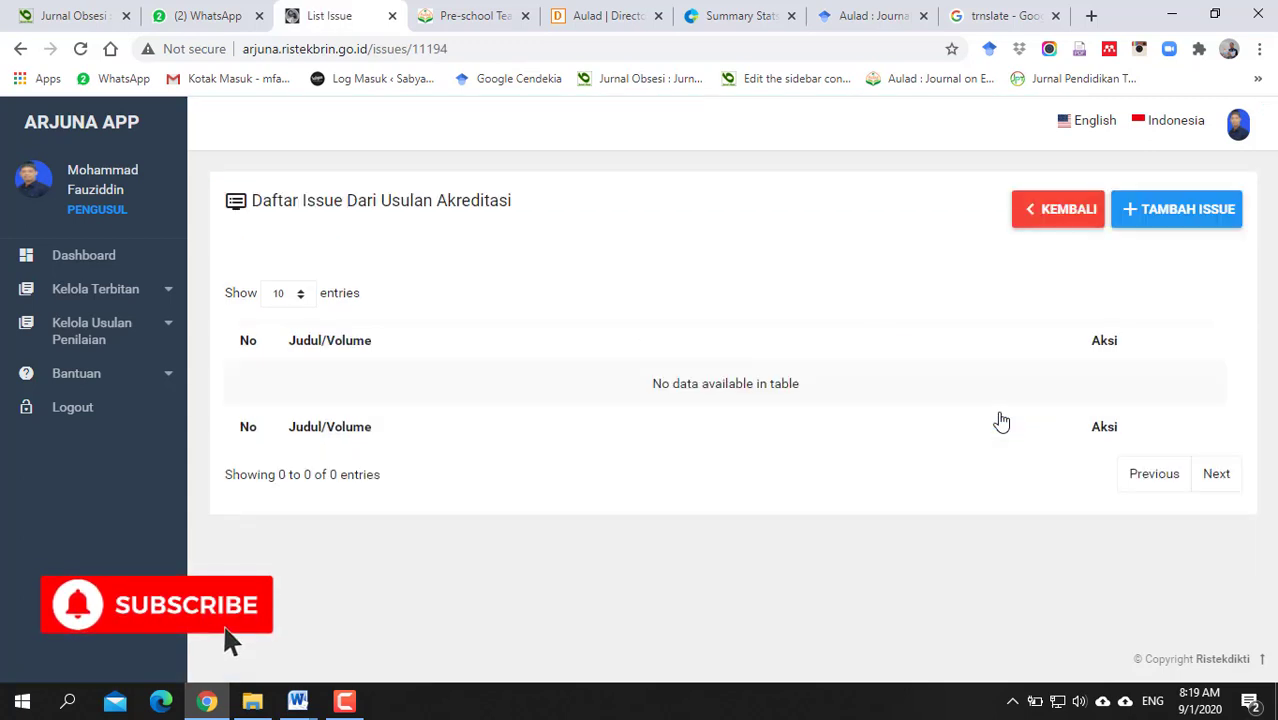
left_click(1168, 216)
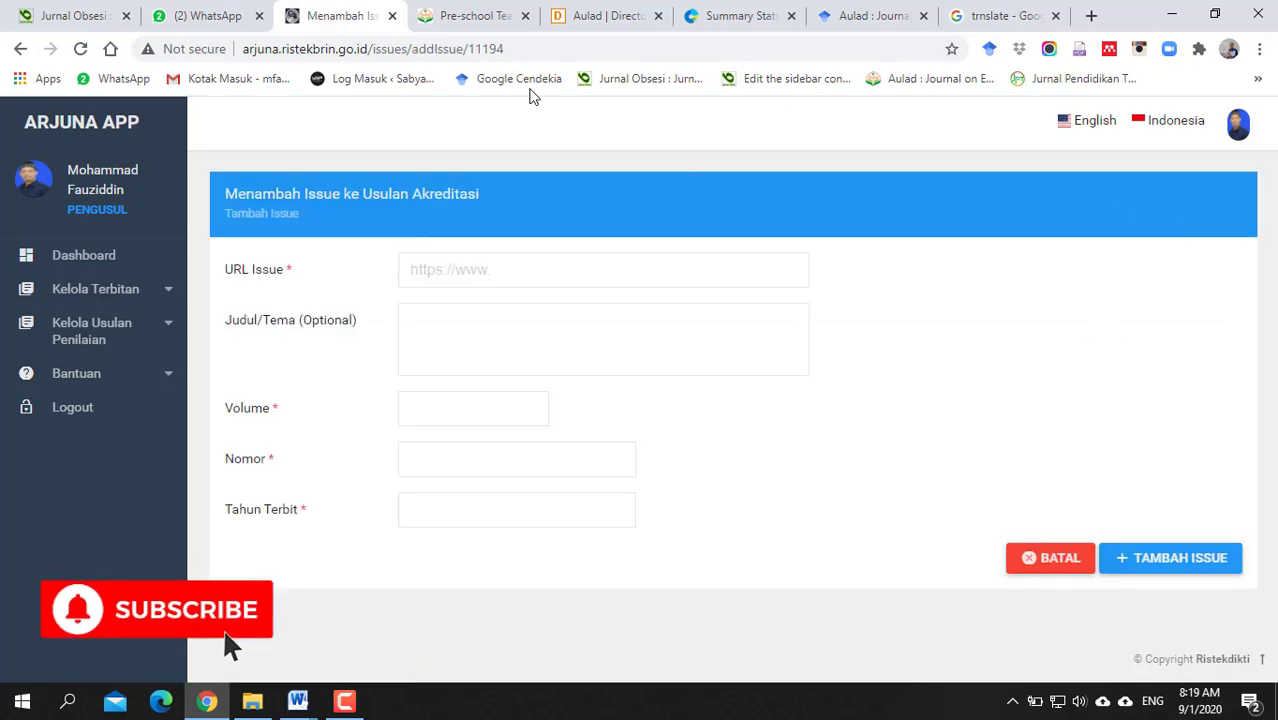
left_click(474, 14)
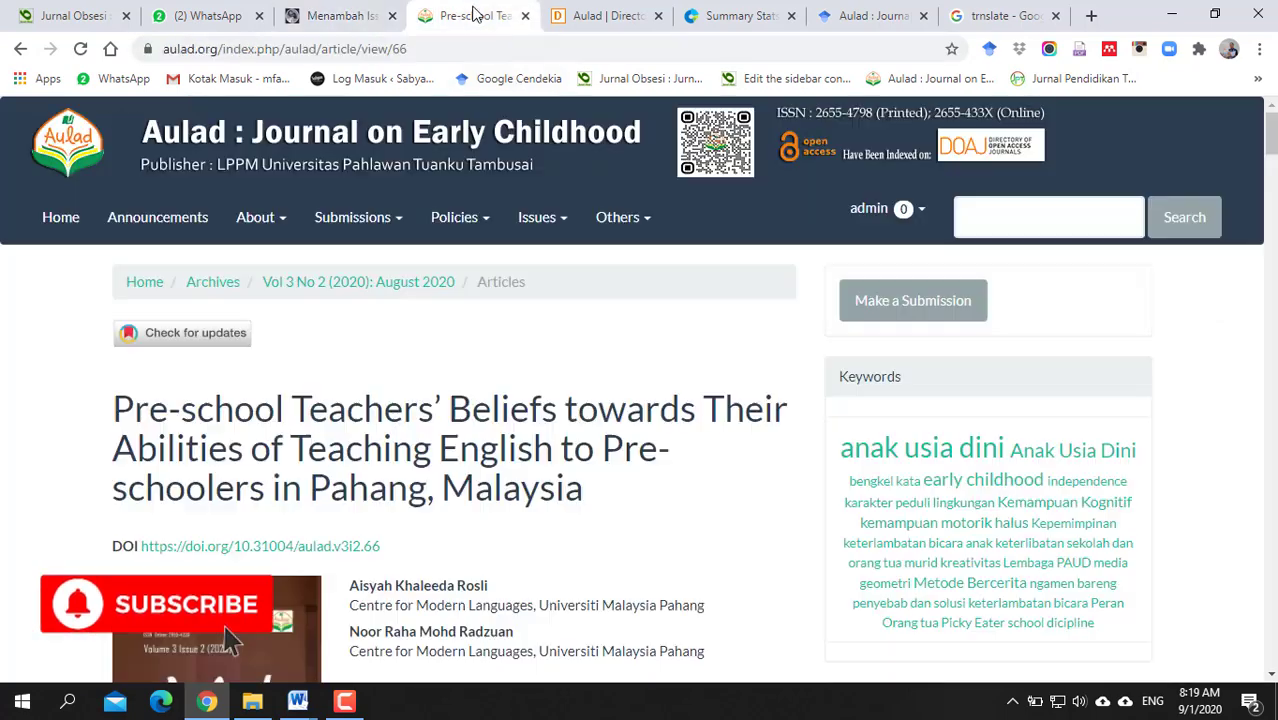
left_click(539, 221)
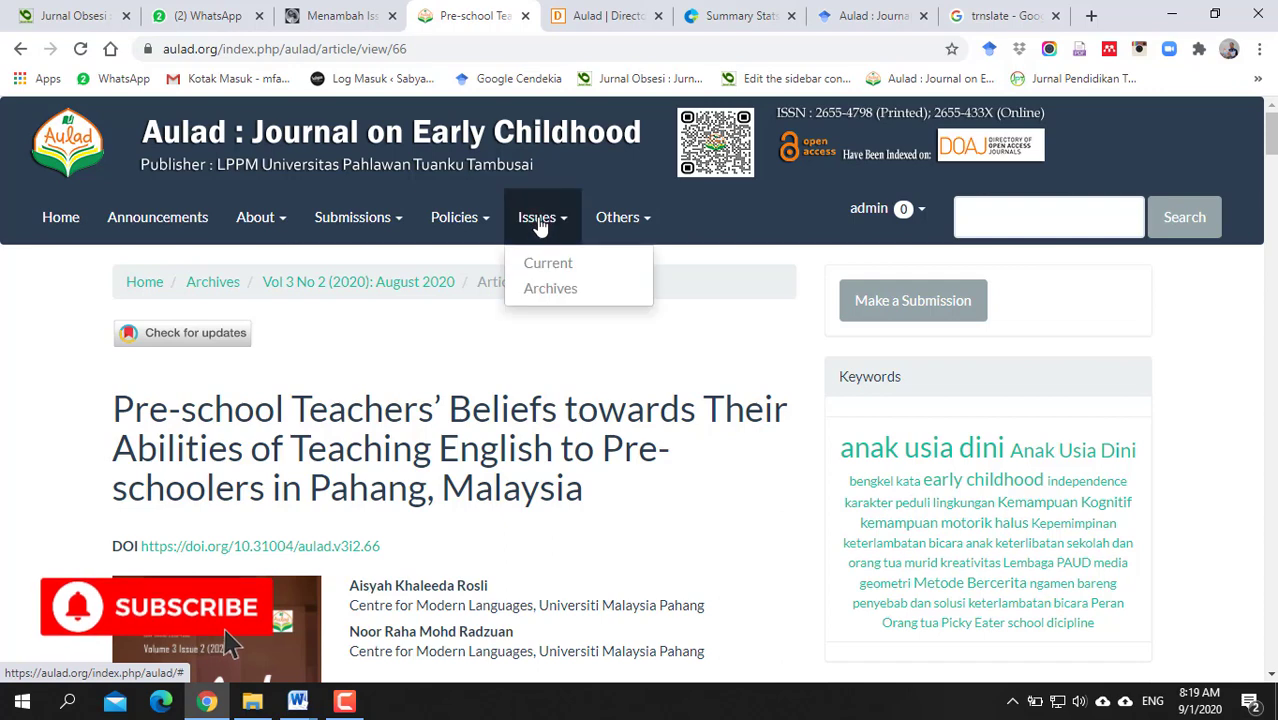
left_click(545, 289)
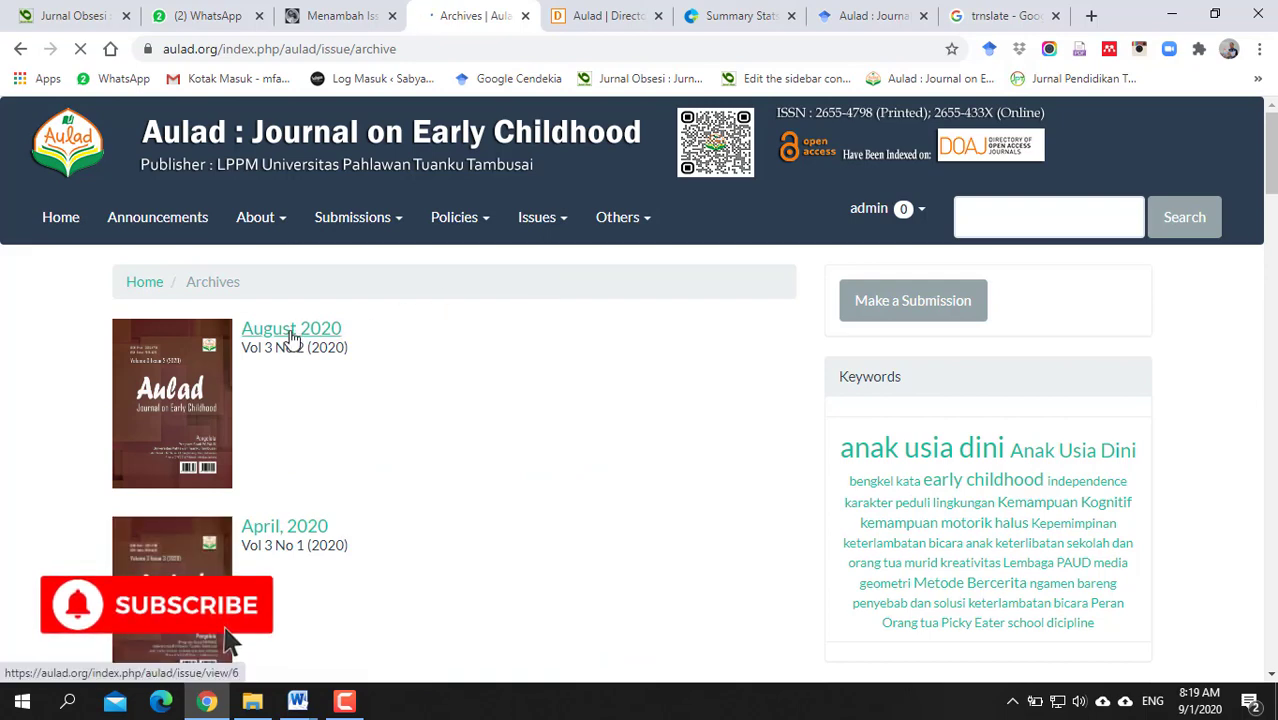
right_click(291, 337)
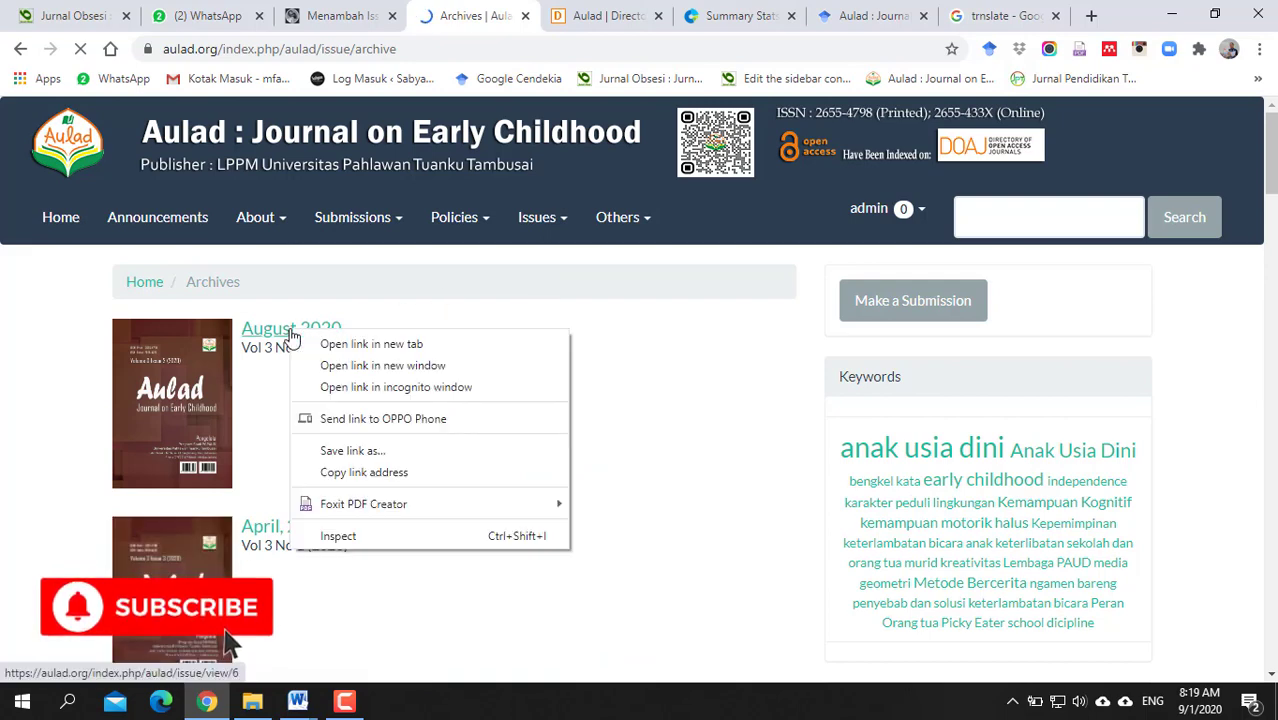
left_click(337, 472)
left_click(372, 18)
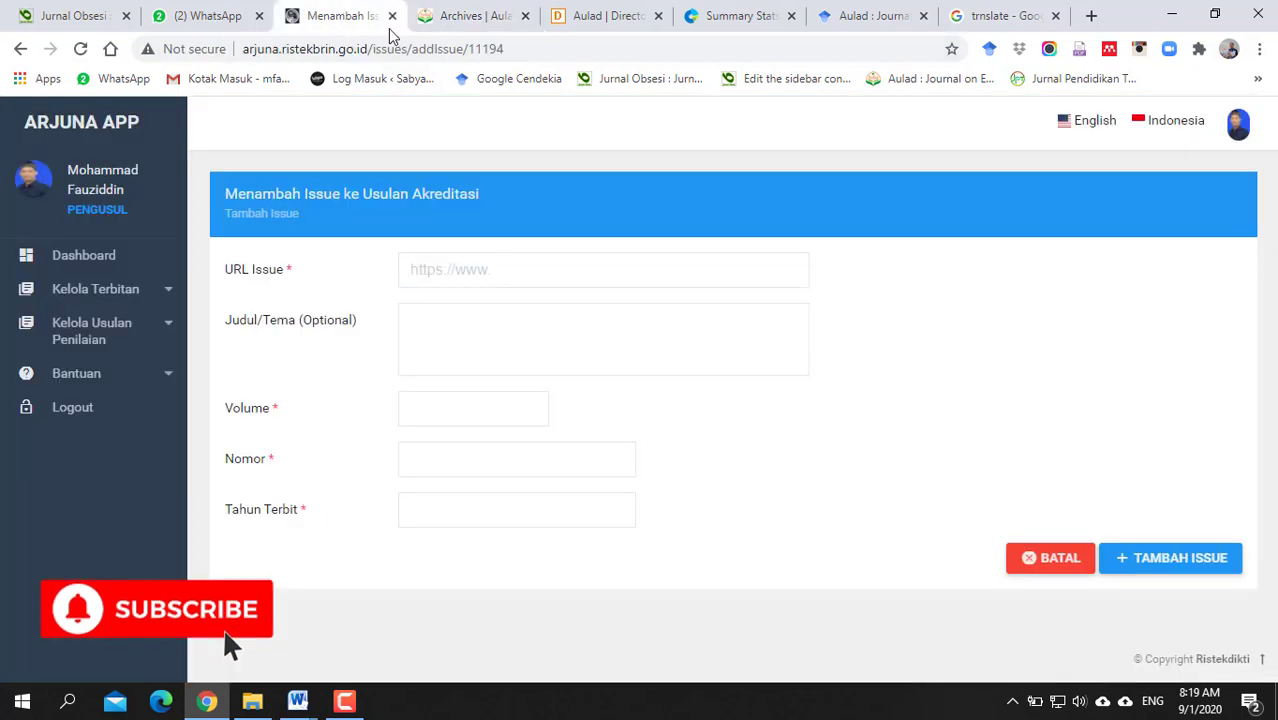
key("ctrl+v")
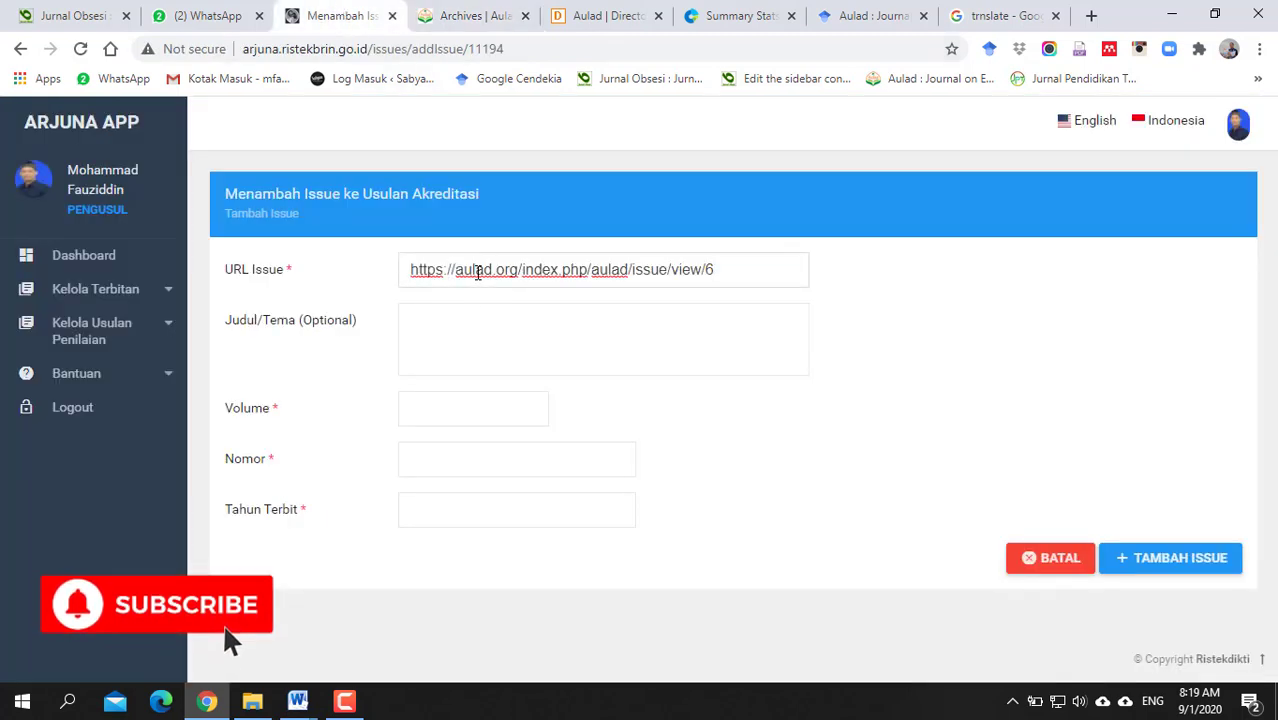
left_click(434, 408)
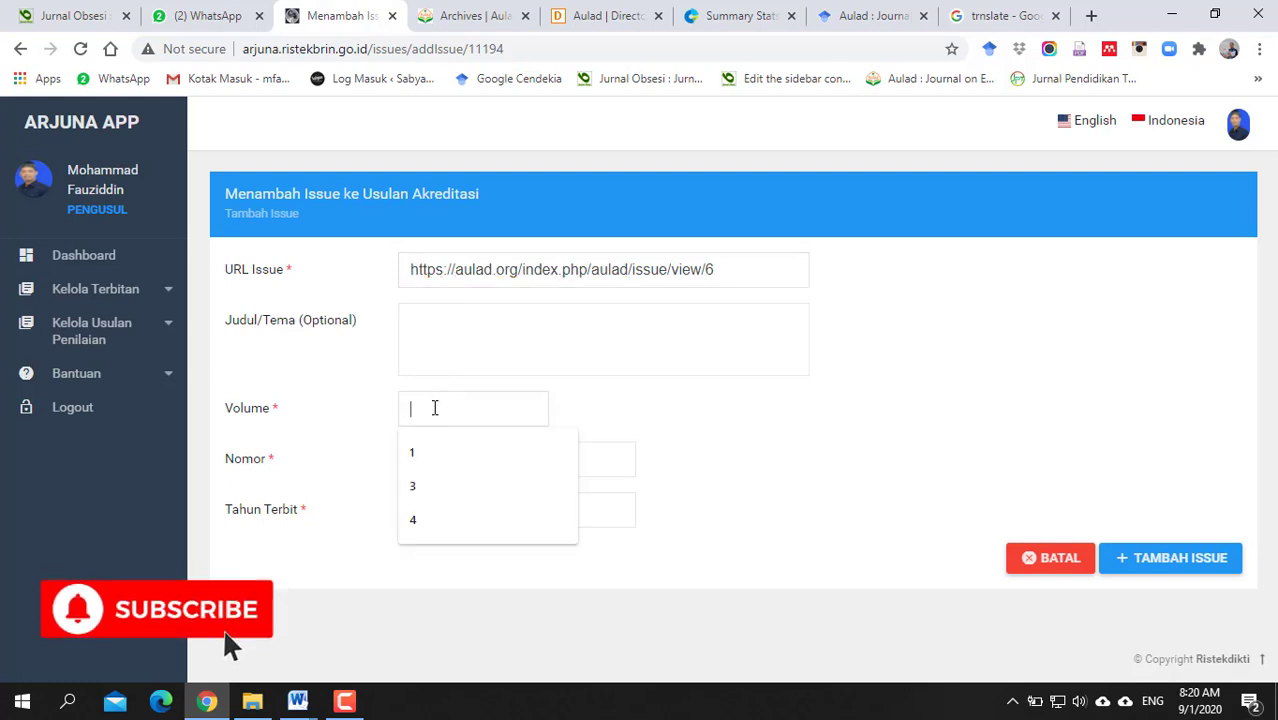
type("3")
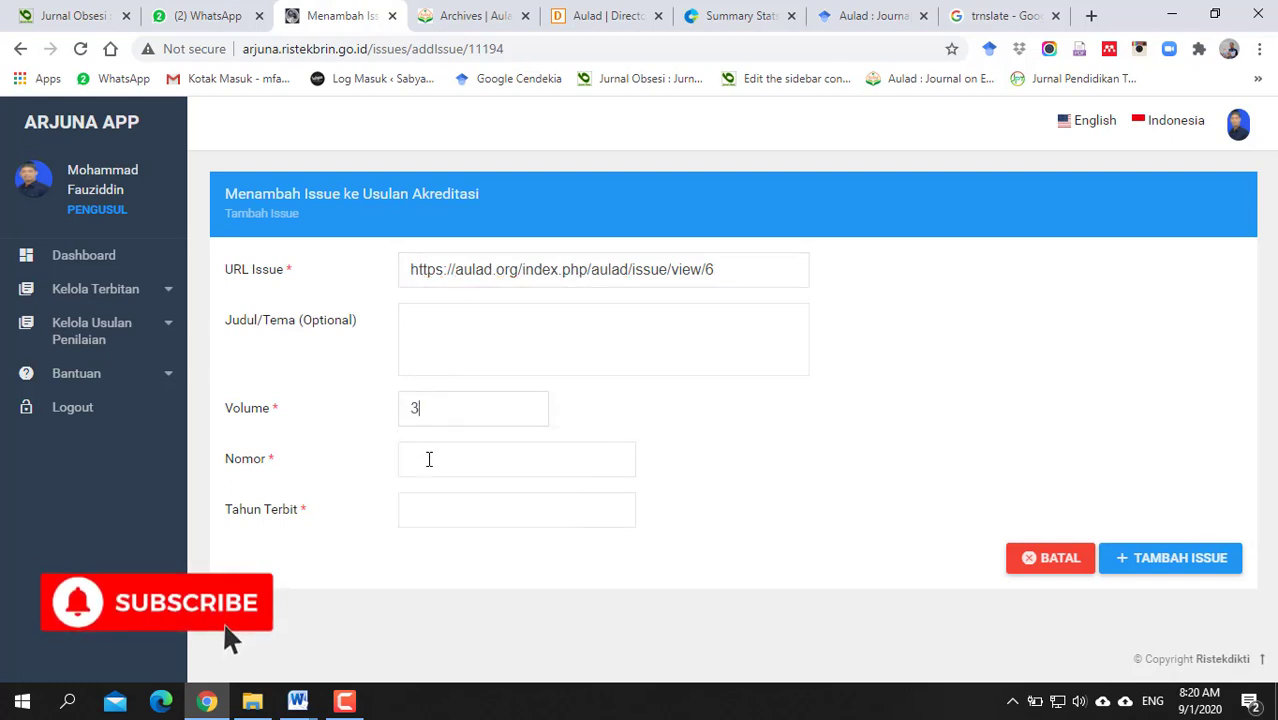
type("2")
left_click(437, 512)
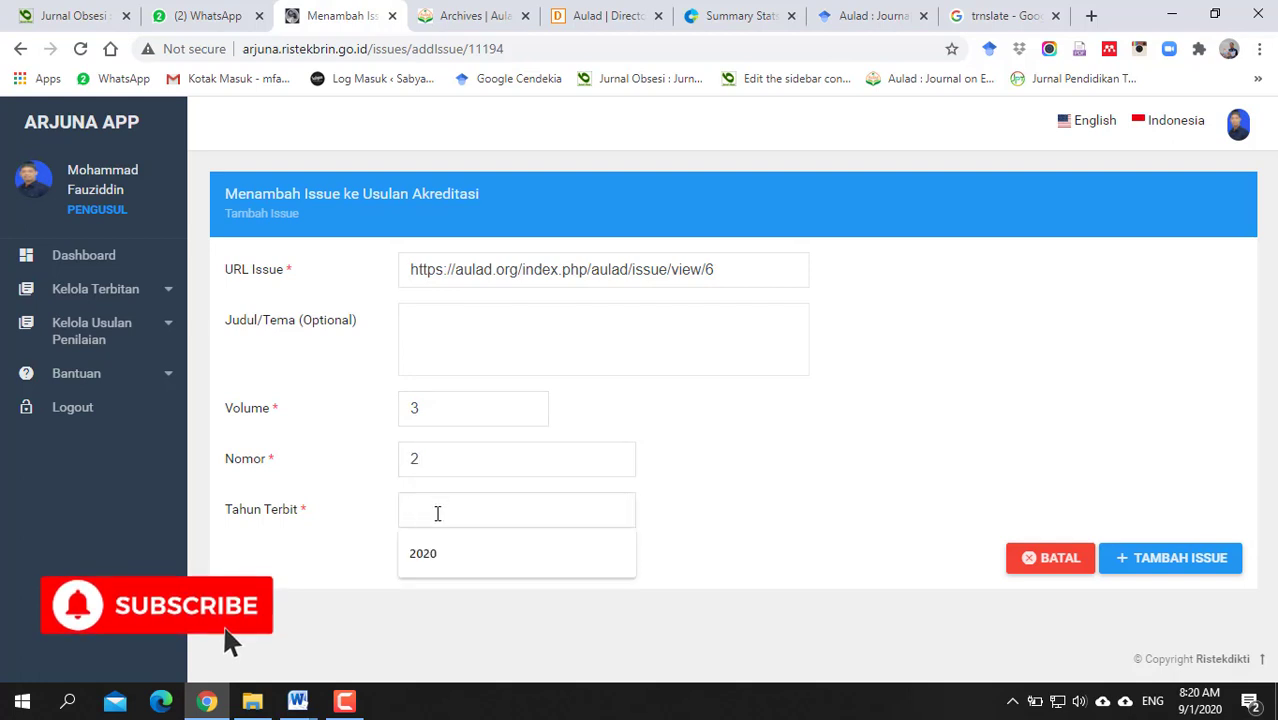
left_click(449, 551)
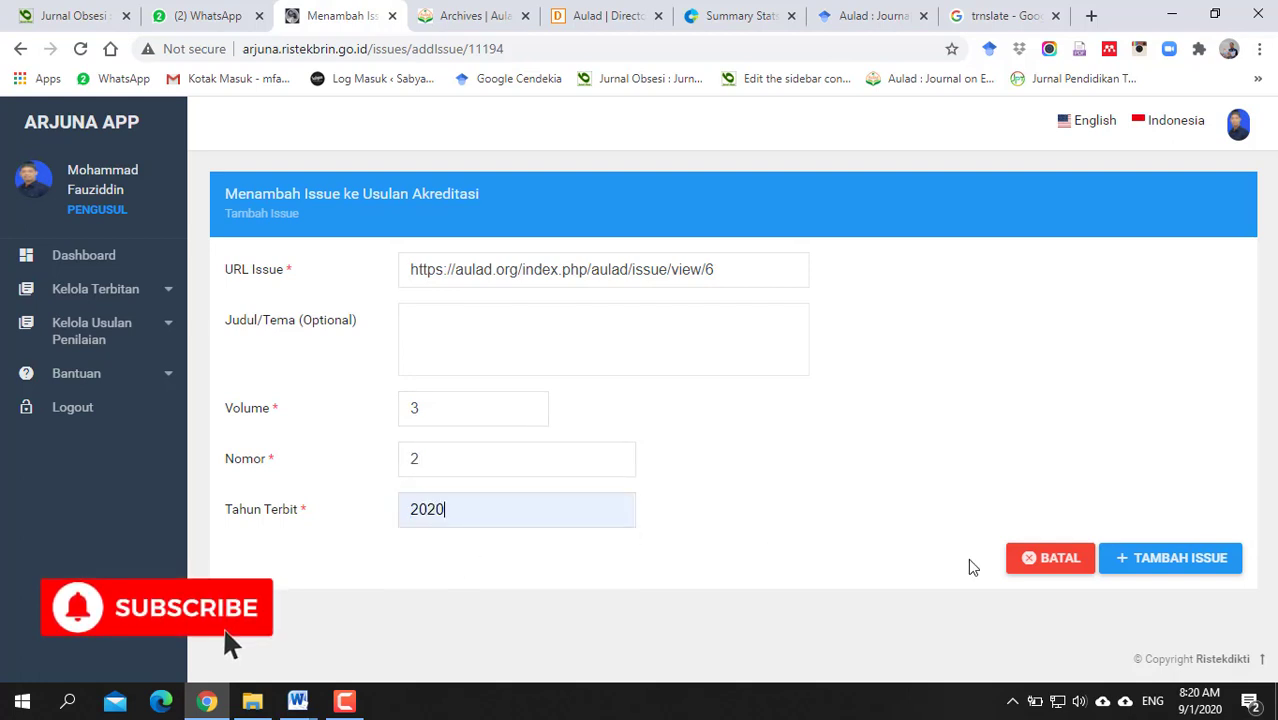
left_click(1140, 560)
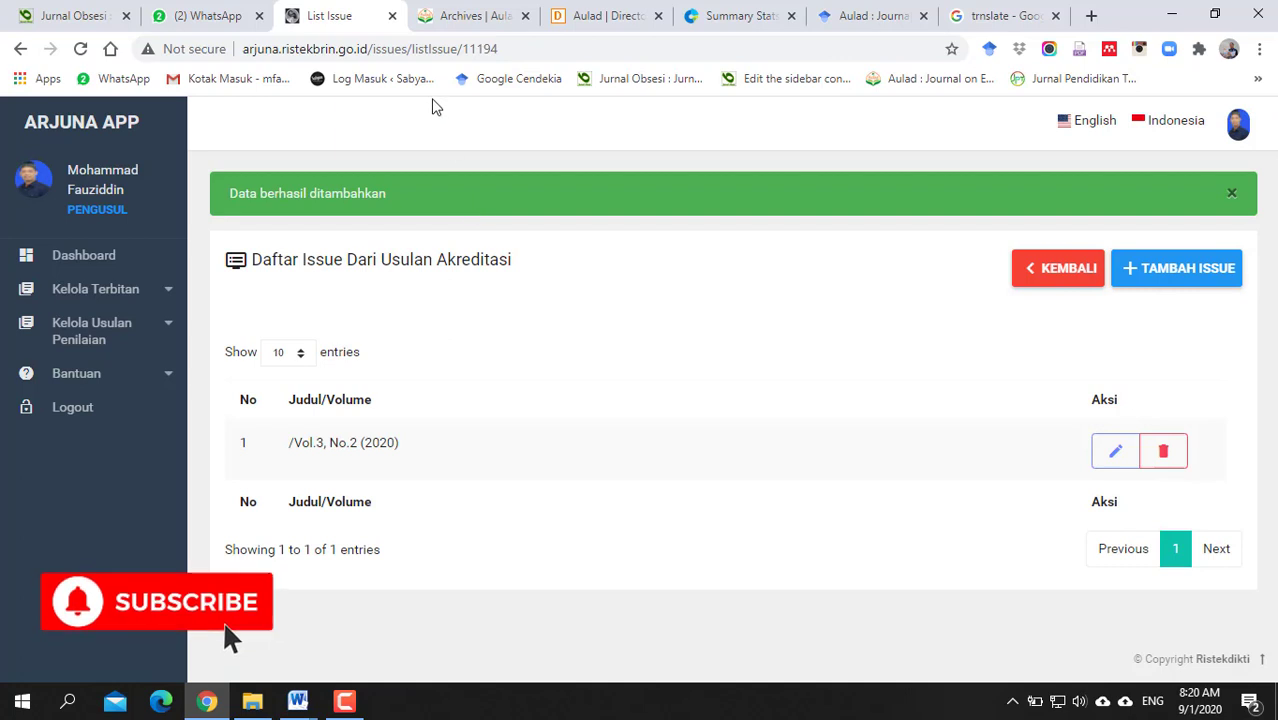
Step: Copy the link address of the April 2020 issue (Vol 3 No 1) from the journal's archives
left_click(465, 14)
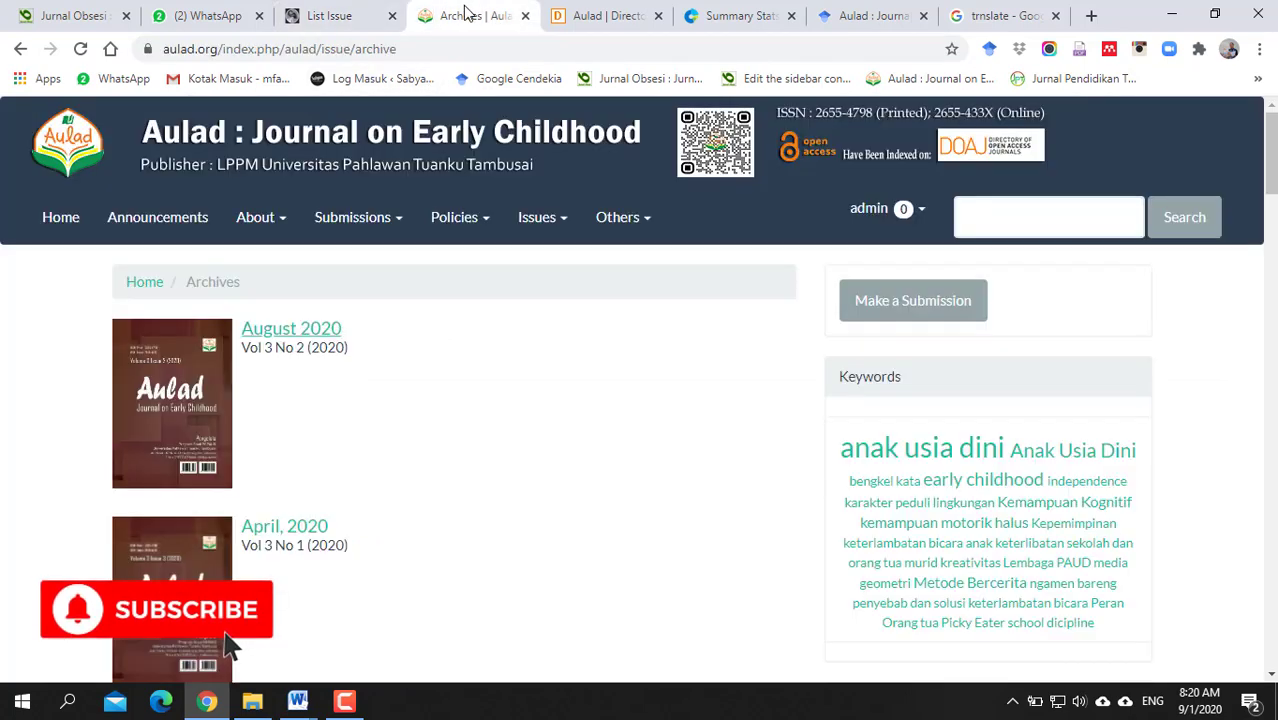
right_click(305, 525)
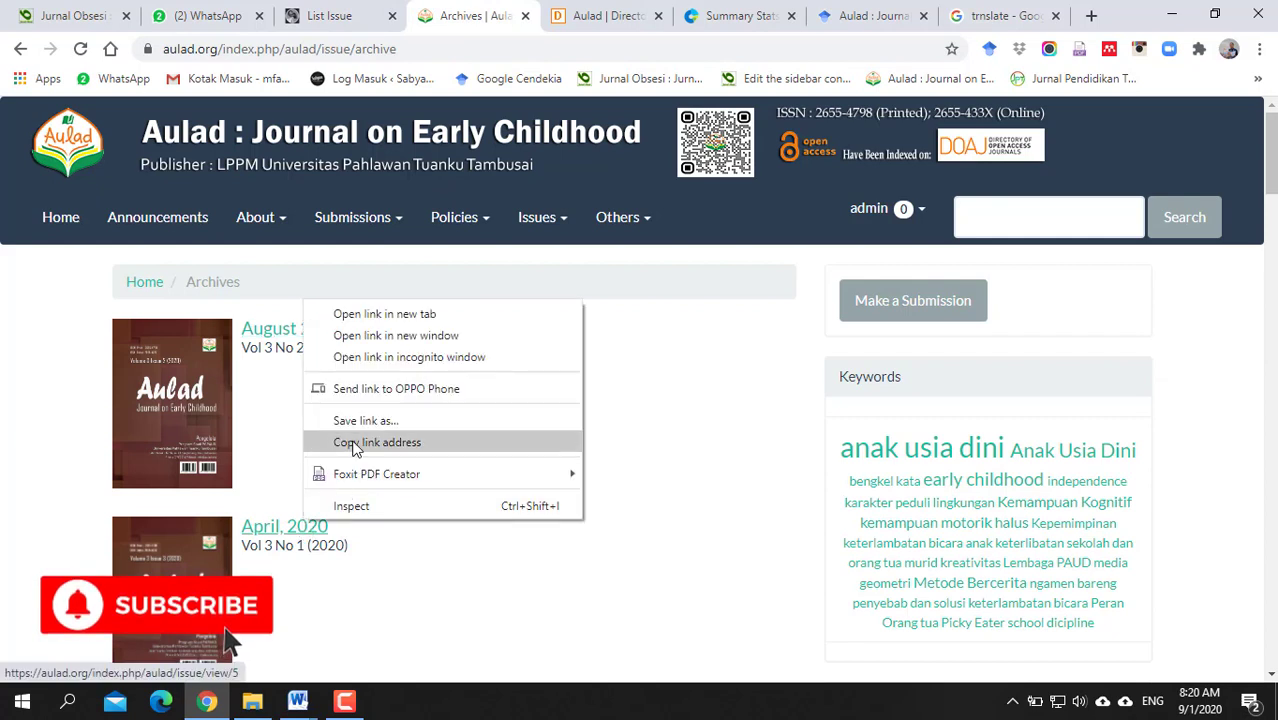
left_click(354, 443)
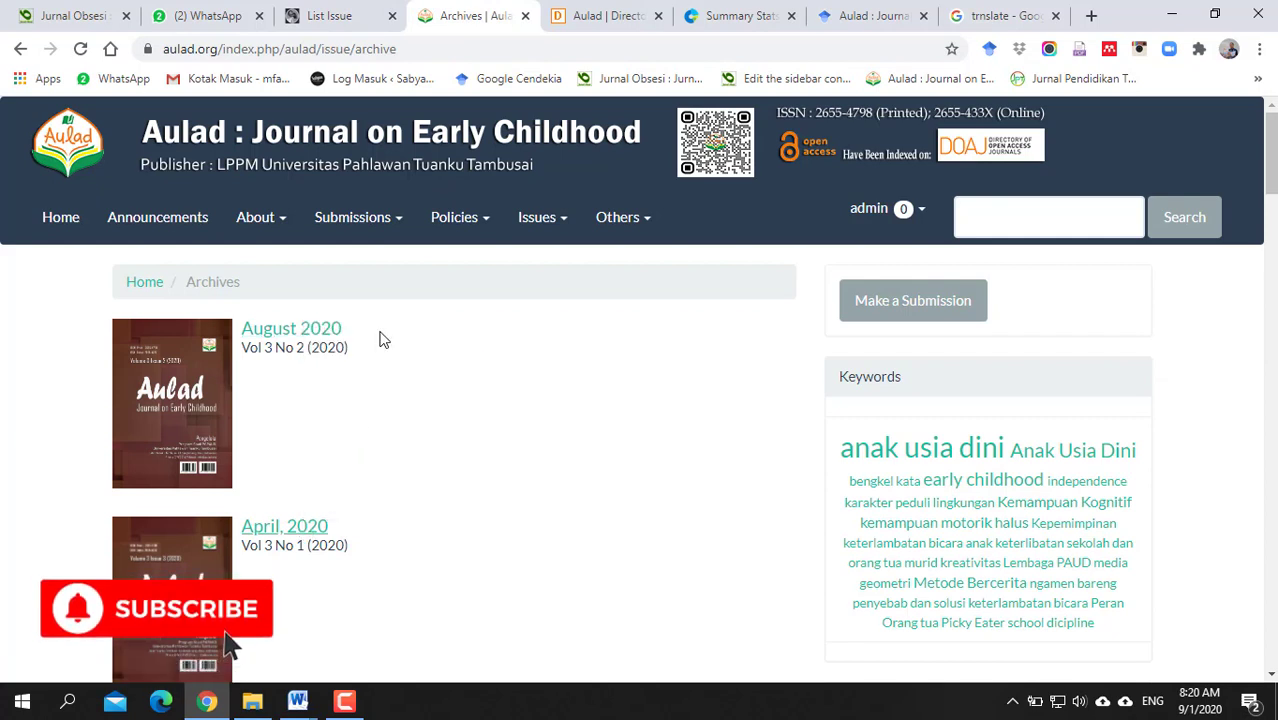
left_click(343, 12)
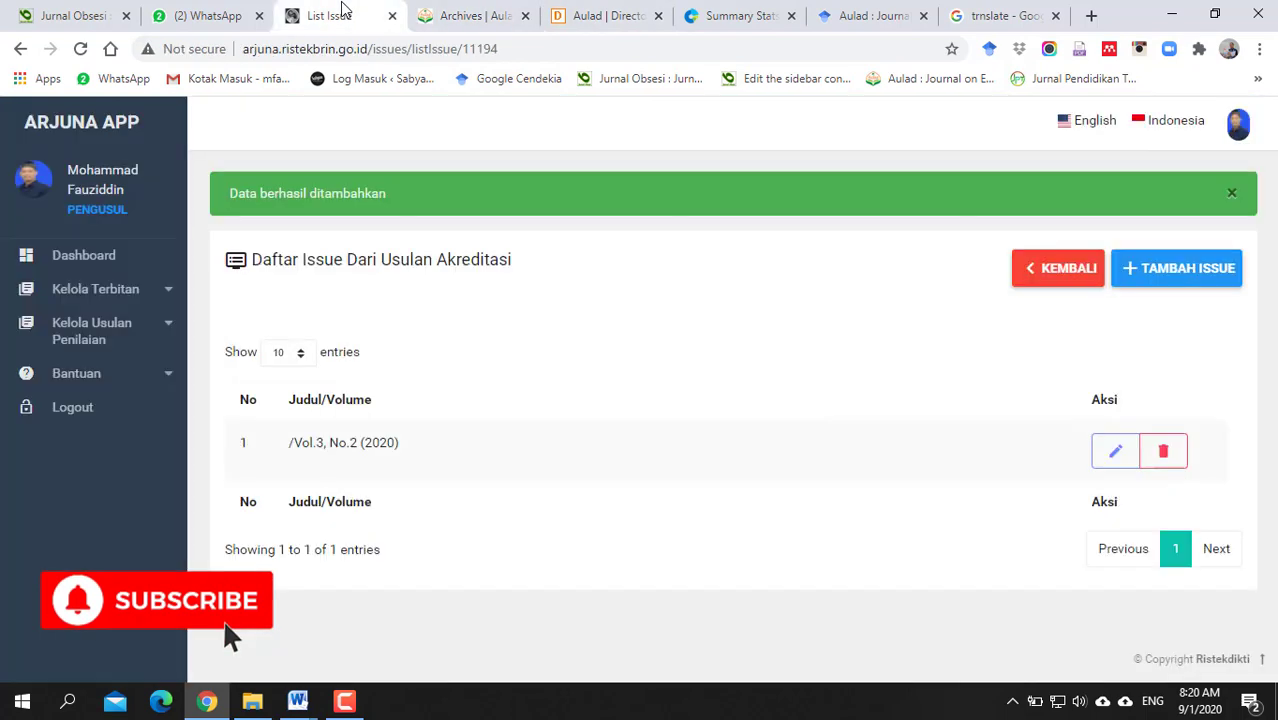
left_click(1180, 270)
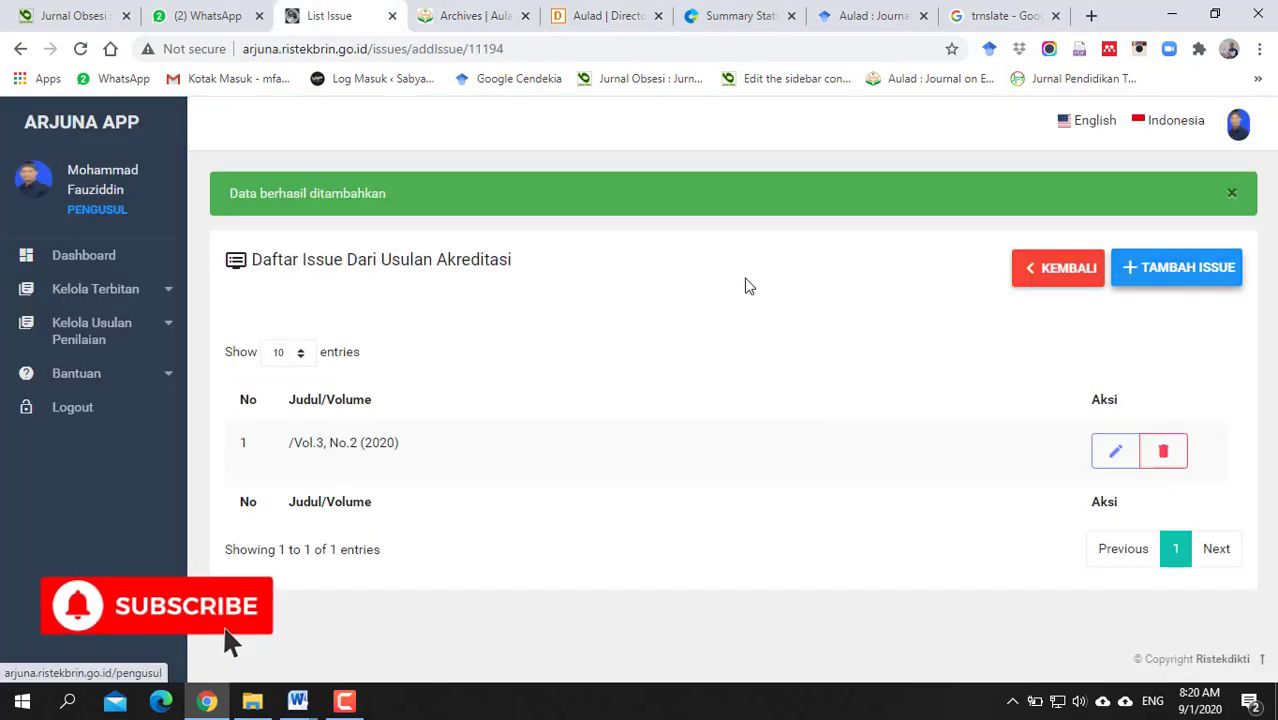
left_click(643, 276)
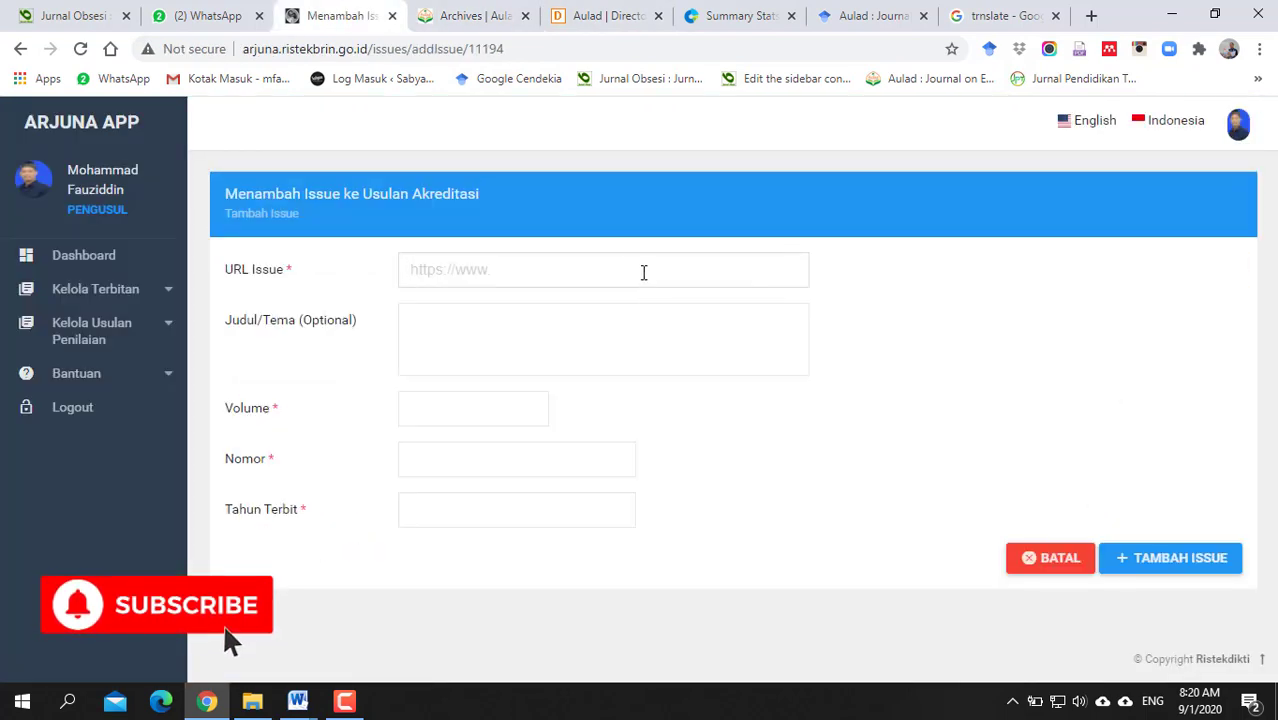
key("ctrl+v")
left_click(508, 408)
type("3")
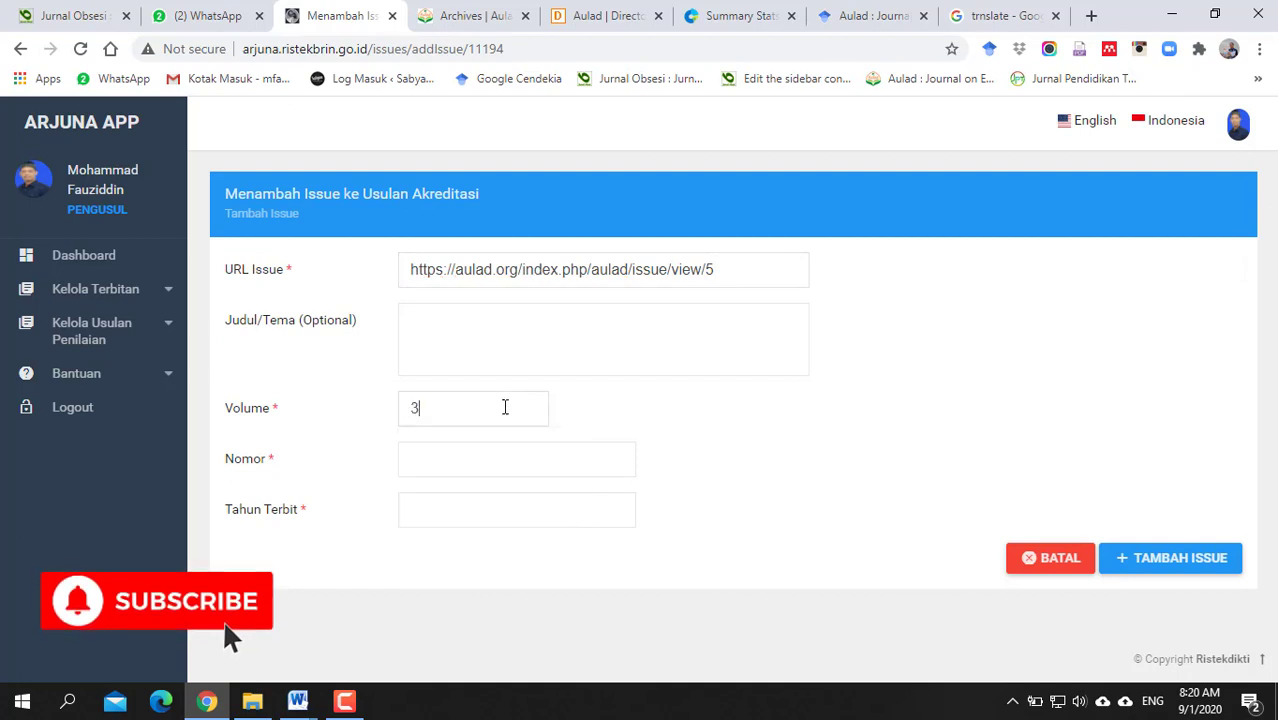
left_click(482, 461)
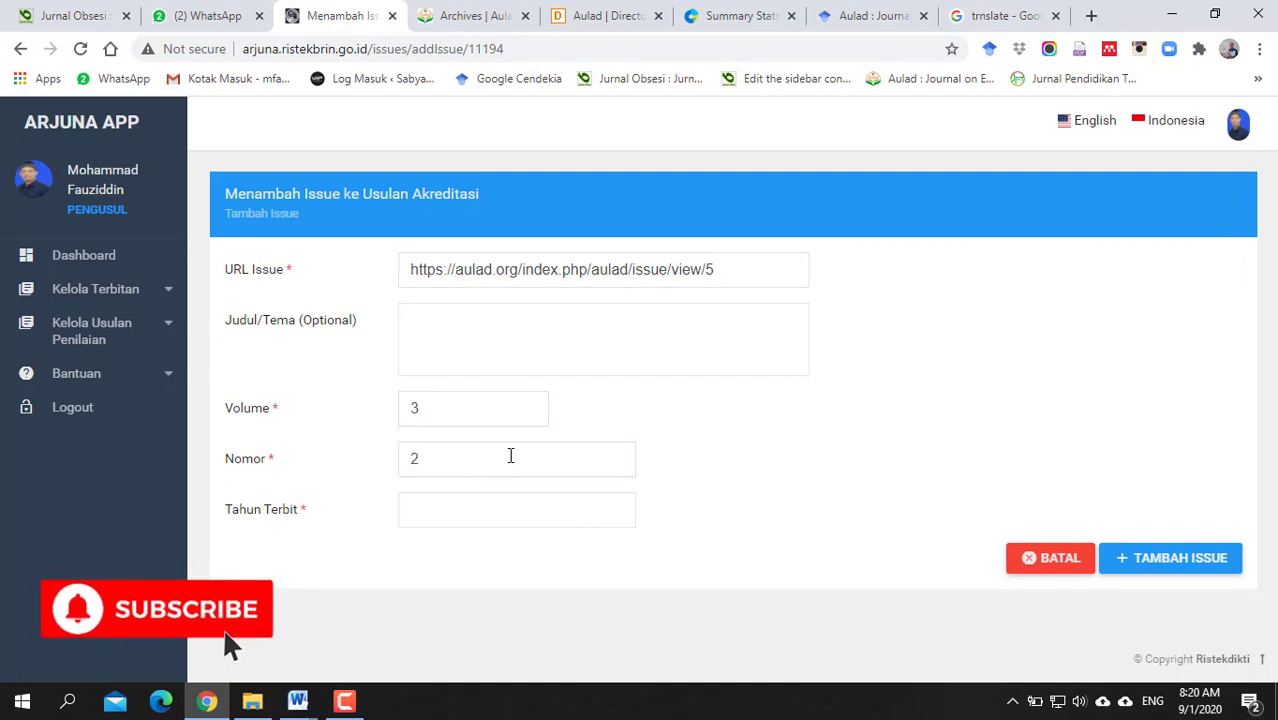
type("2020")
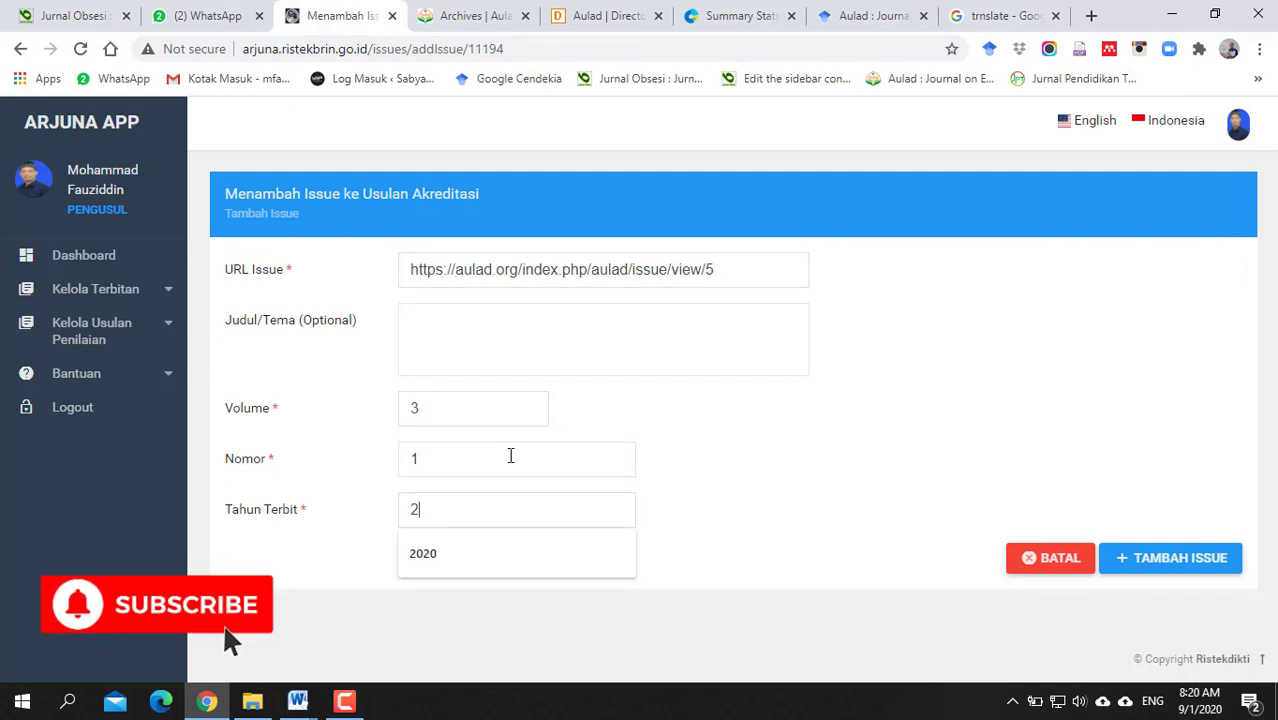
left_click(1183, 559)
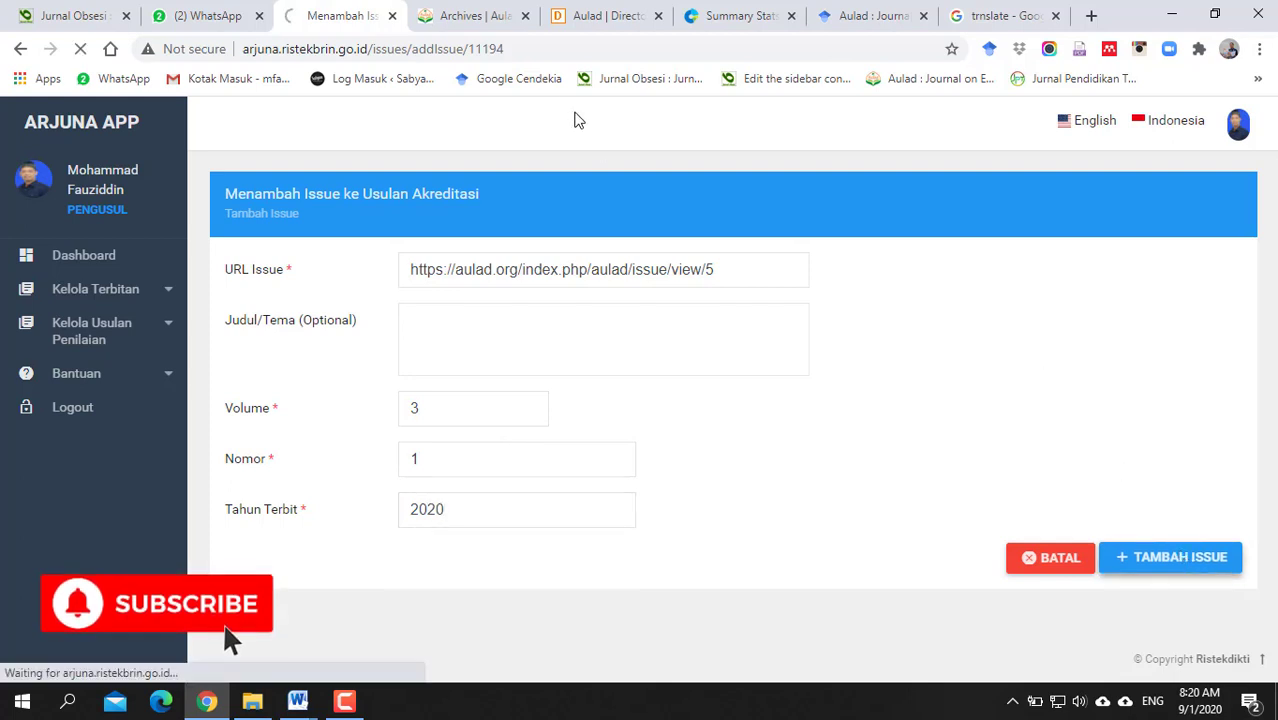
Step: Copy the link address of the December 2019 issue (Vol 2 No 3) from the journal's archives
left_click(470, 17)
scroll(360, 410, "down", 4)
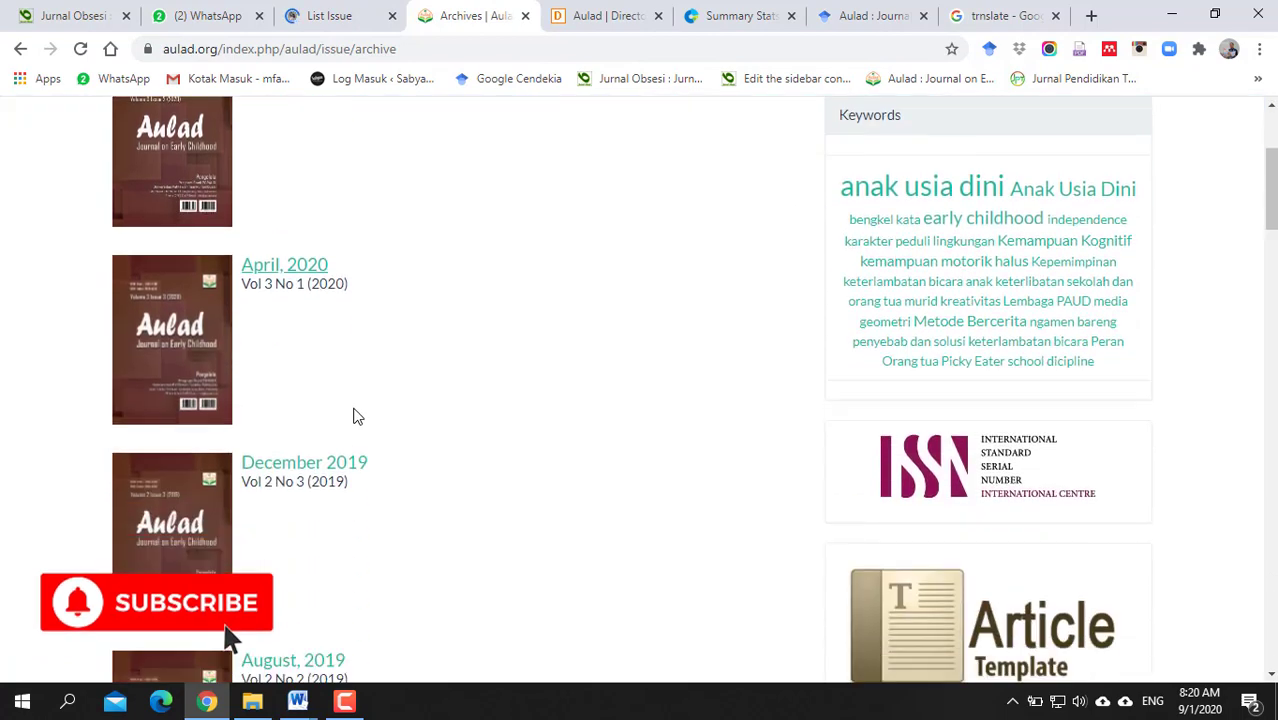
right_click(302, 356)
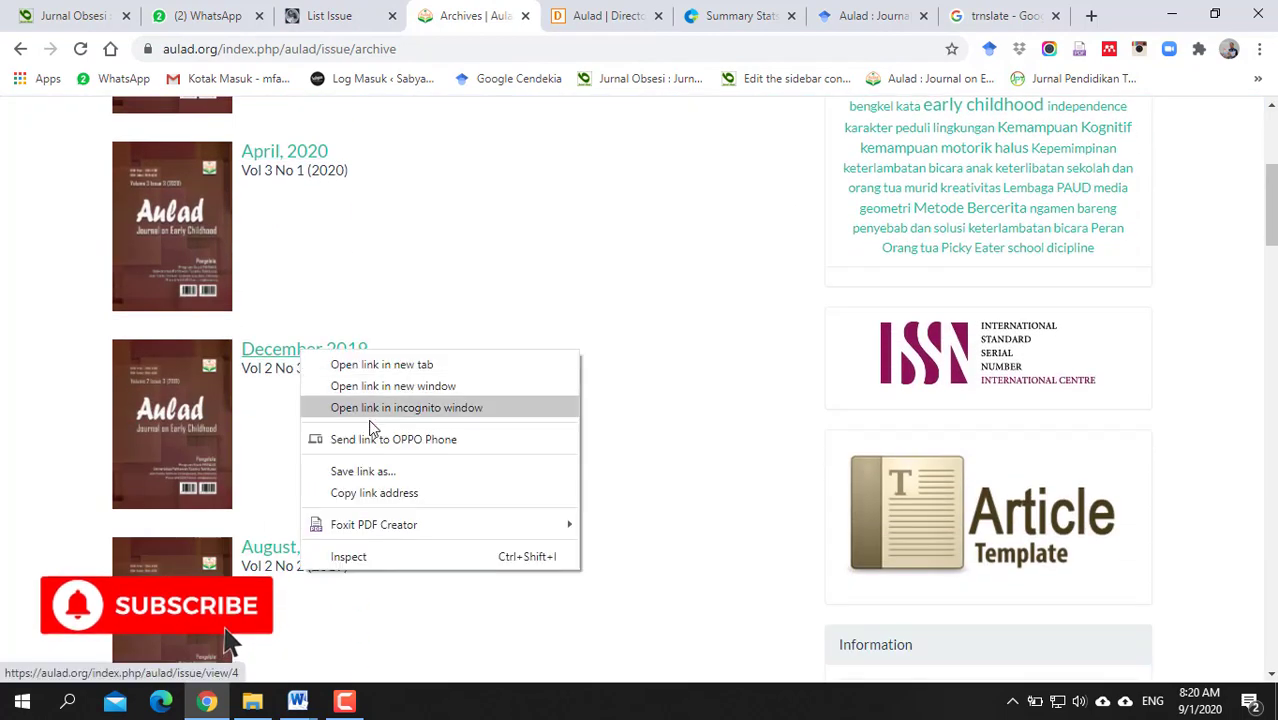
left_click(374, 493)
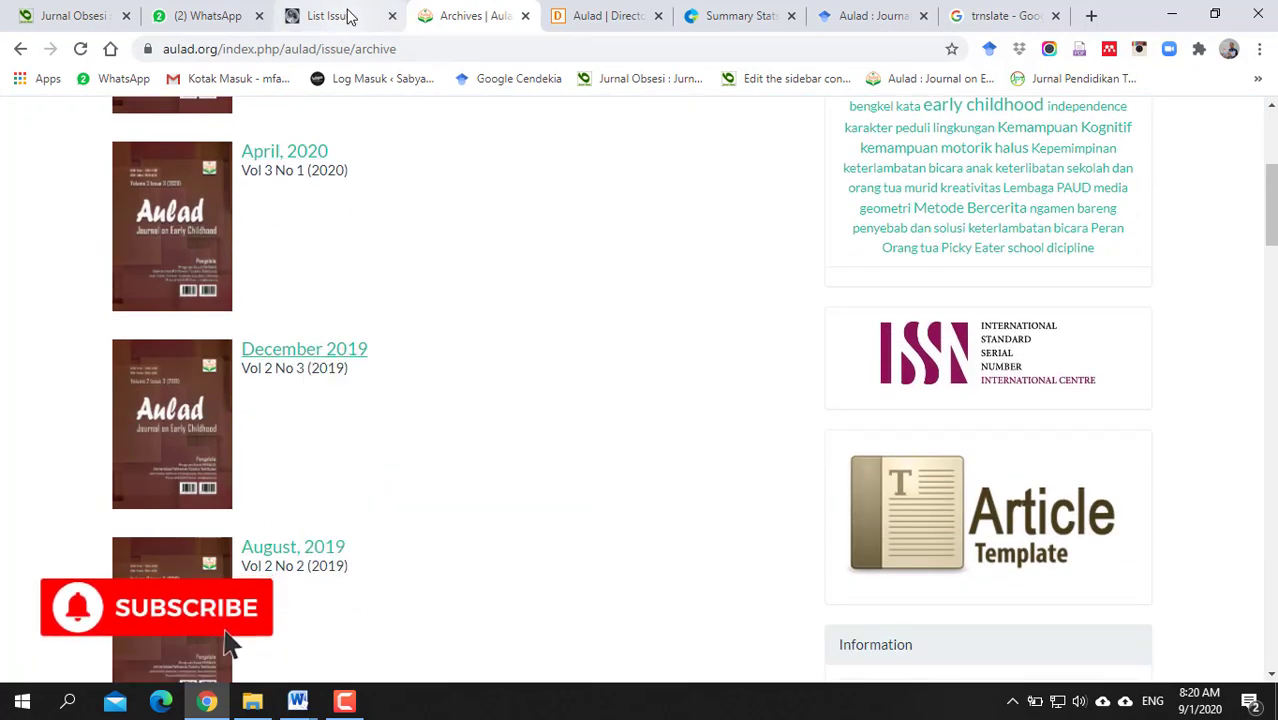
left_click(345, 16)
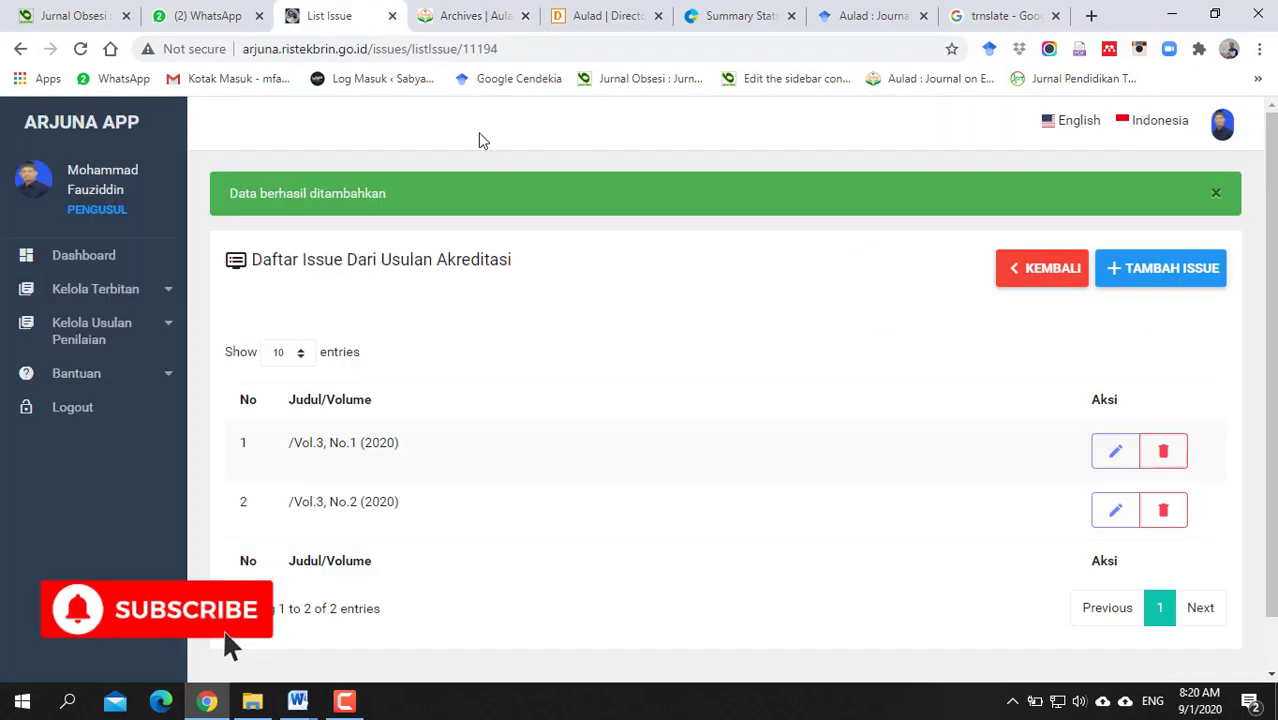
left_click(1150, 280)
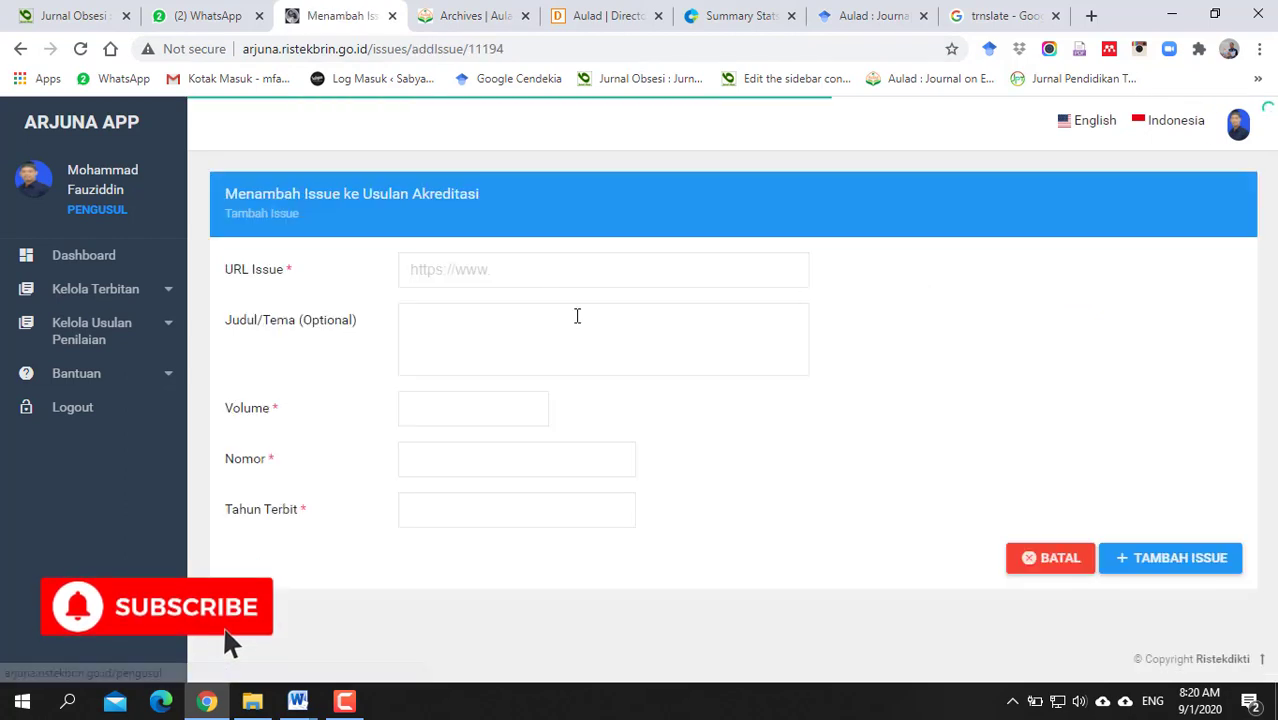
left_click(547, 272)
key("ctrl+v")
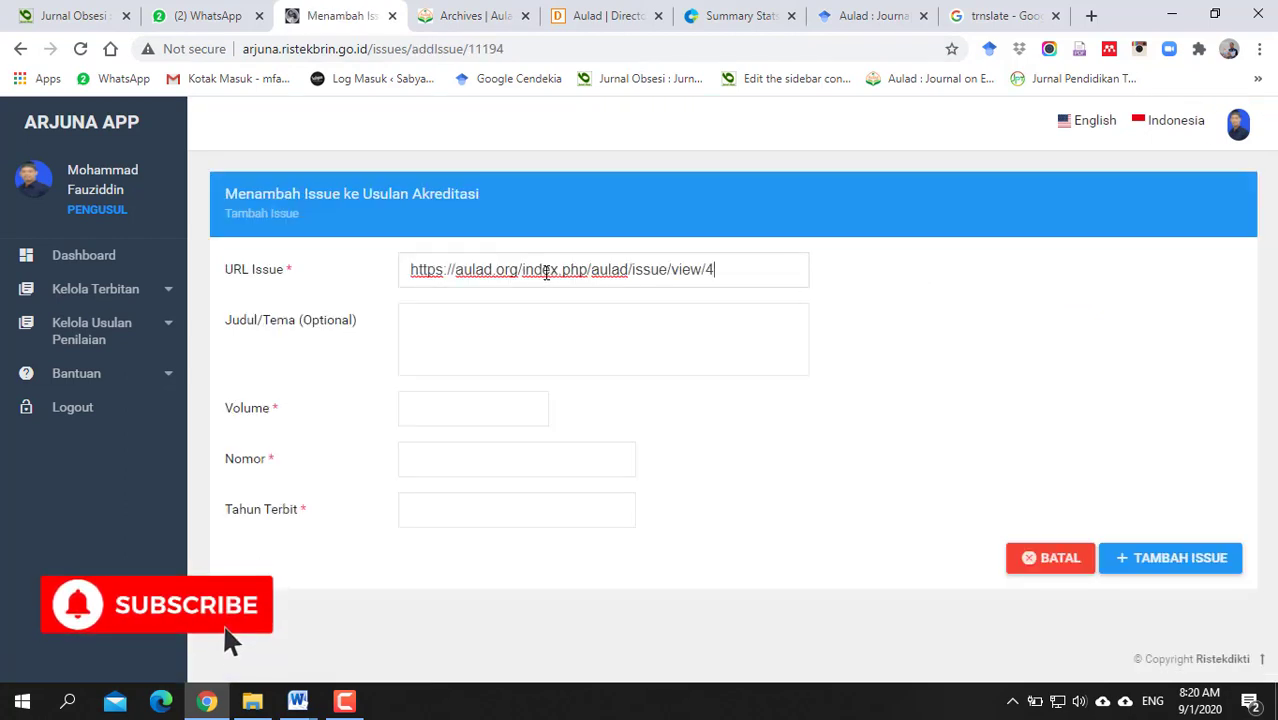
left_click(456, 408)
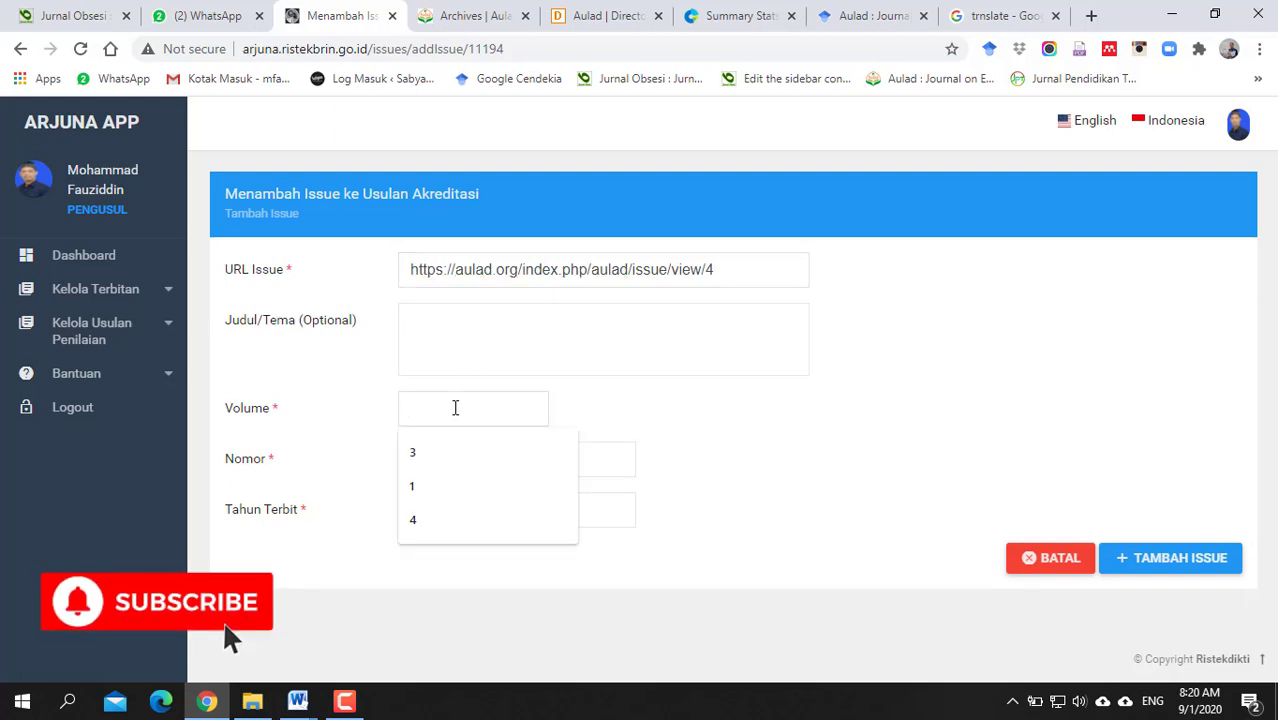